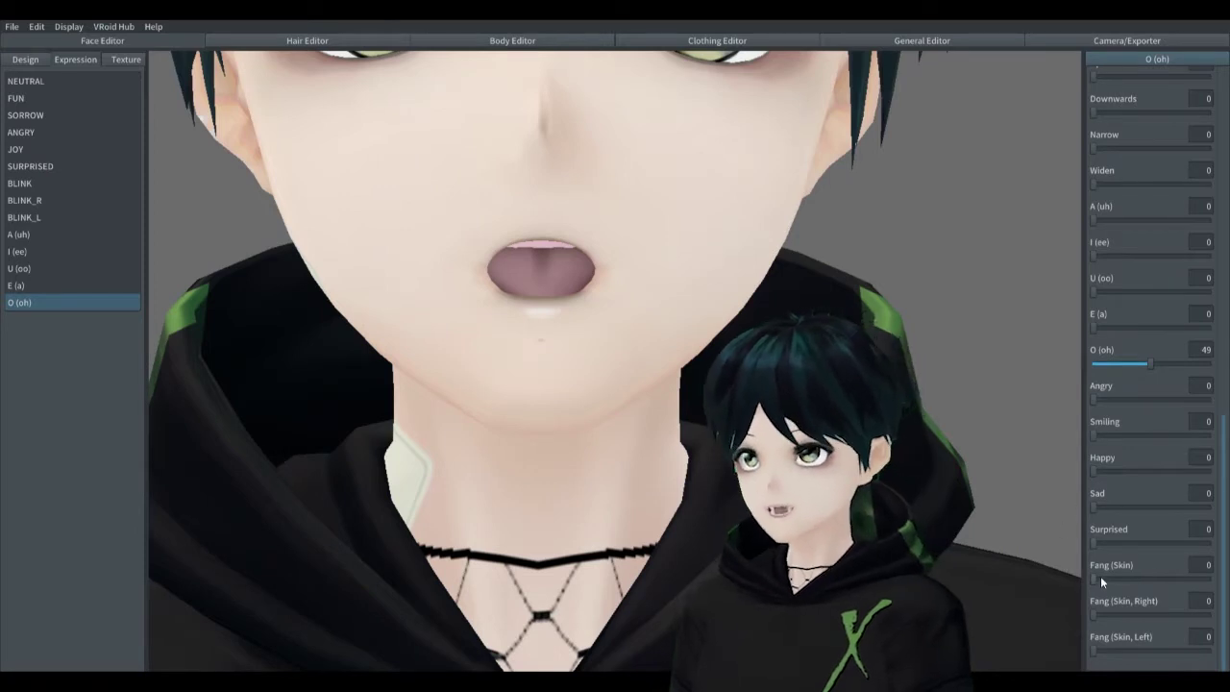
# Step: Try the Fang (Skin) sliders at 100 on the O (oh) expression, then return them to 0
pyautogui.moveTo(1094, 577); pyautogui.dragTo(1210, 580)
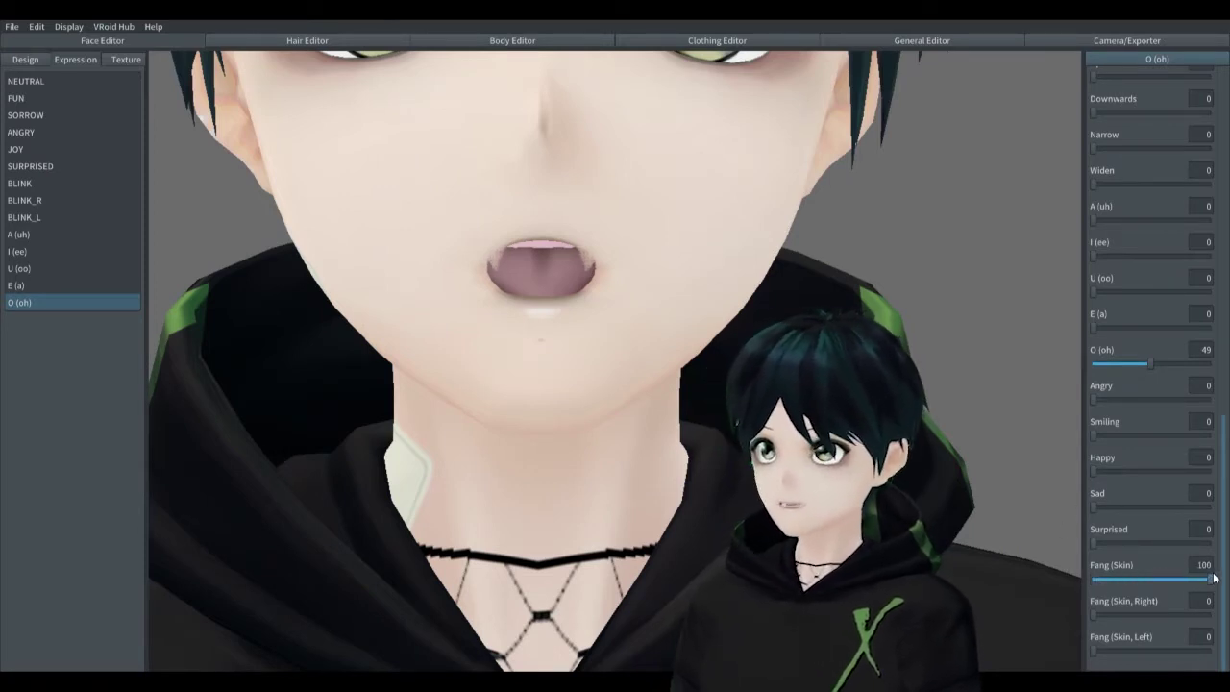
pyautogui.moveTo(1095, 616); pyautogui.dragTo(1211, 616)
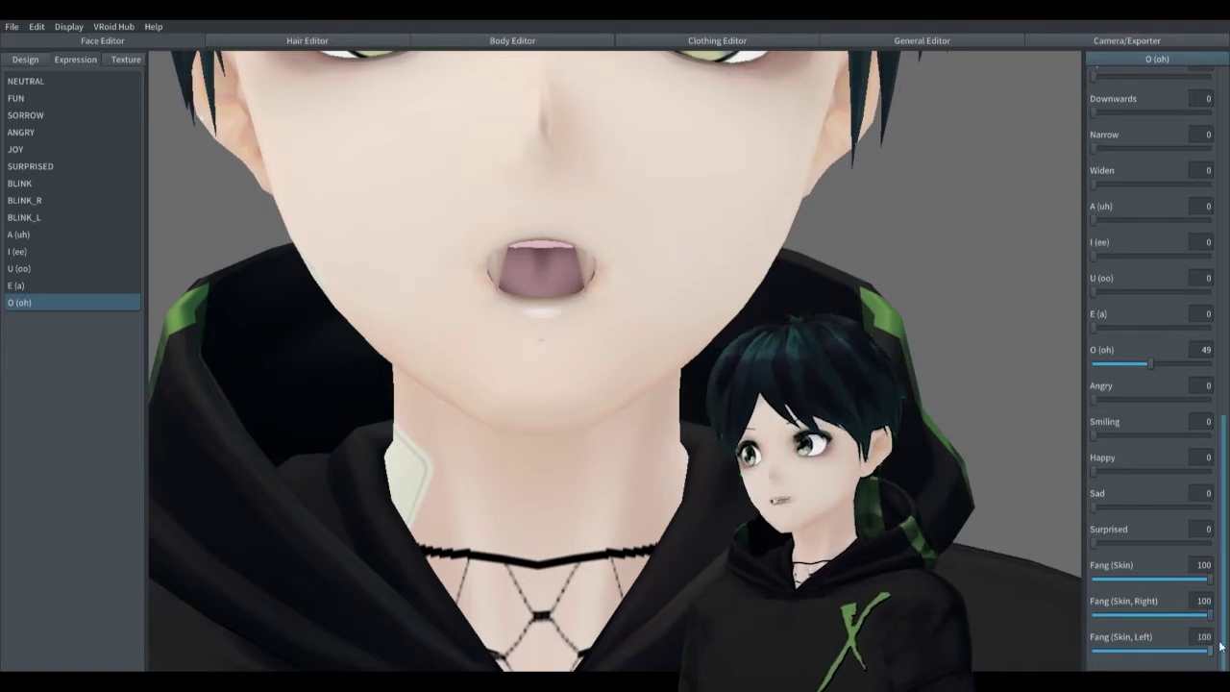
pyautogui.hotkey('ctrl', 'z')
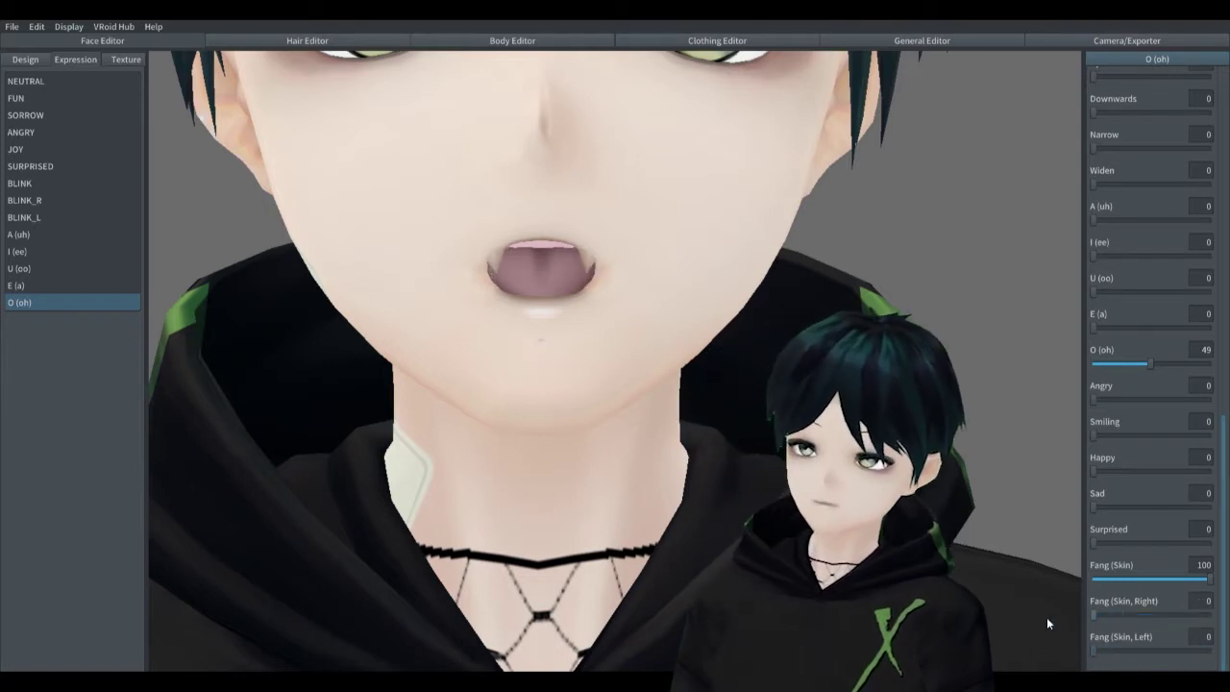
pyautogui.moveTo(1211, 581); pyautogui.dragTo(1022, 572)
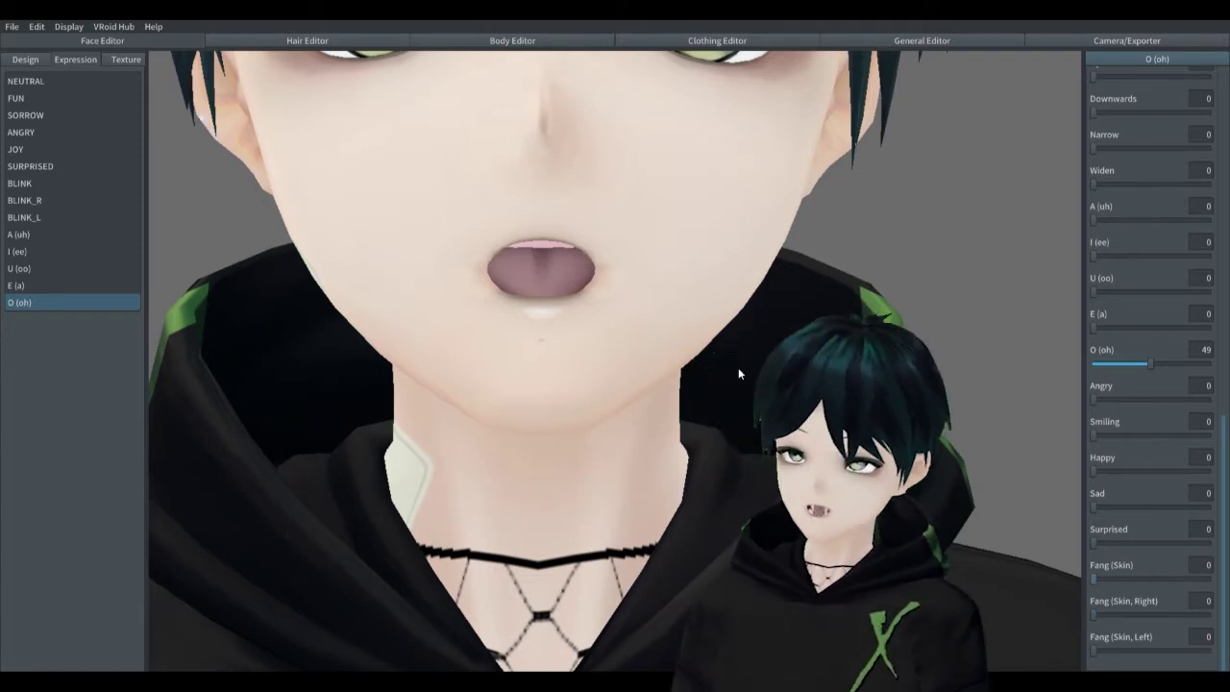
# Step: Select the NEUTRAL expression and look through its eye and mouth settings
pyautogui.click(48, 85)
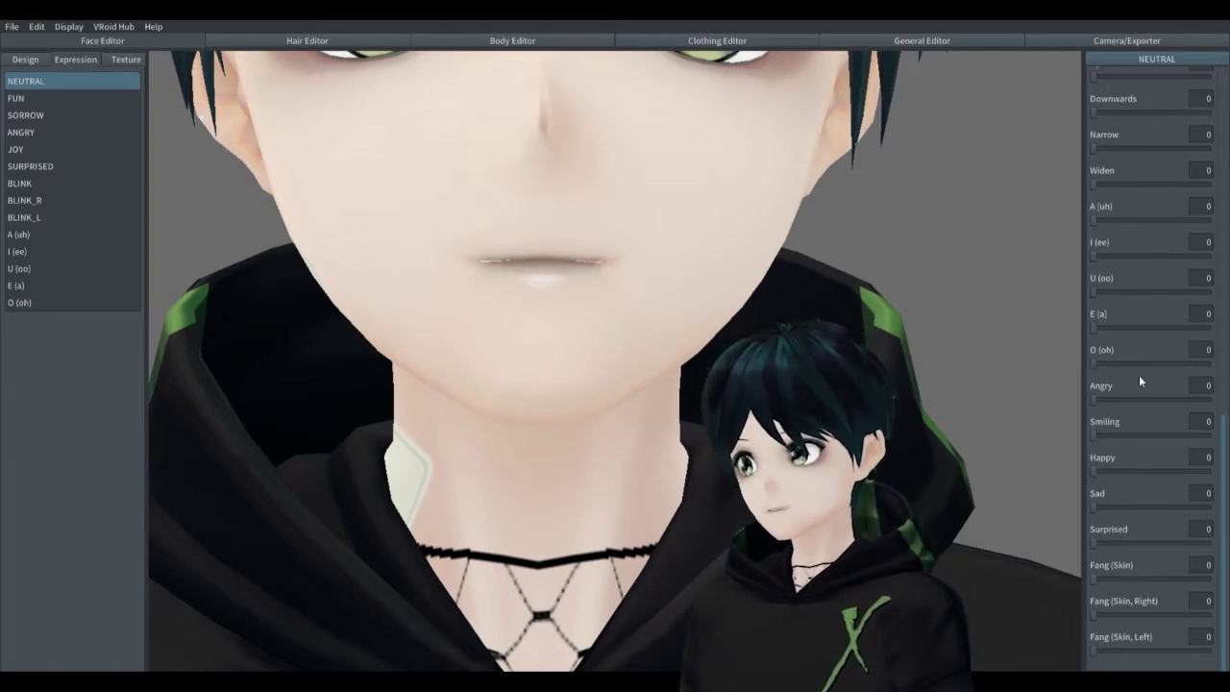
pyautogui.scroll(1, 1143, 428)
pyautogui.scroll(5, 1143, 430)
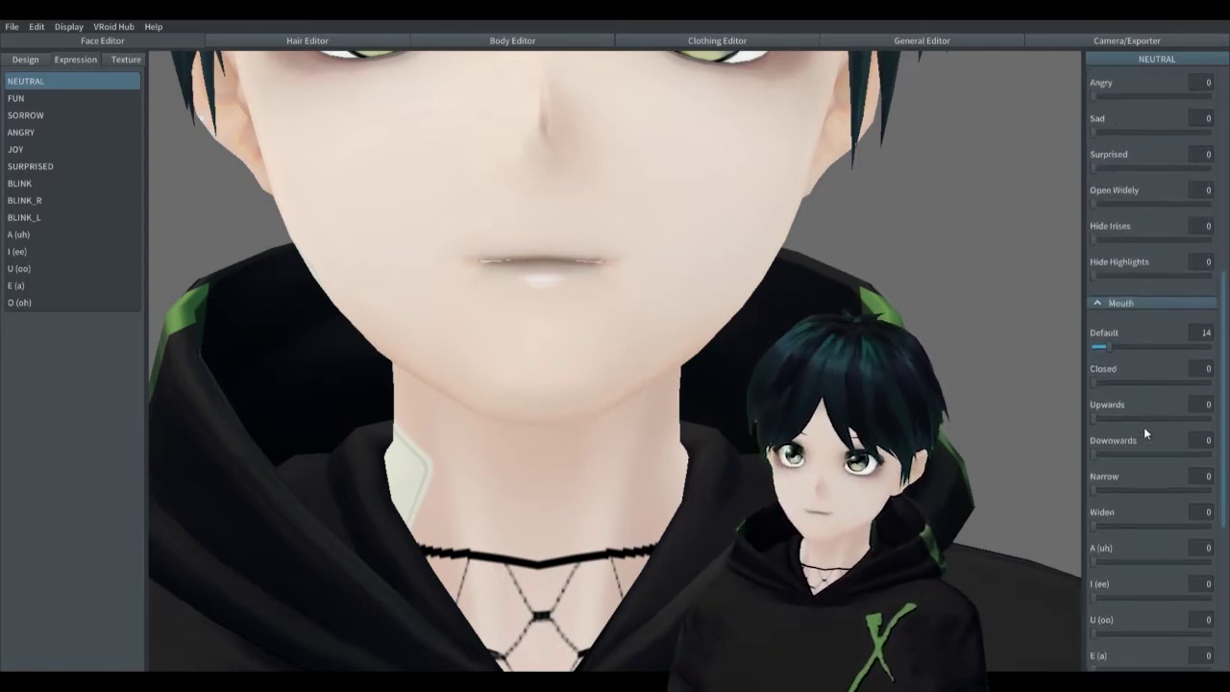
pyautogui.scroll(4, 1144, 427)
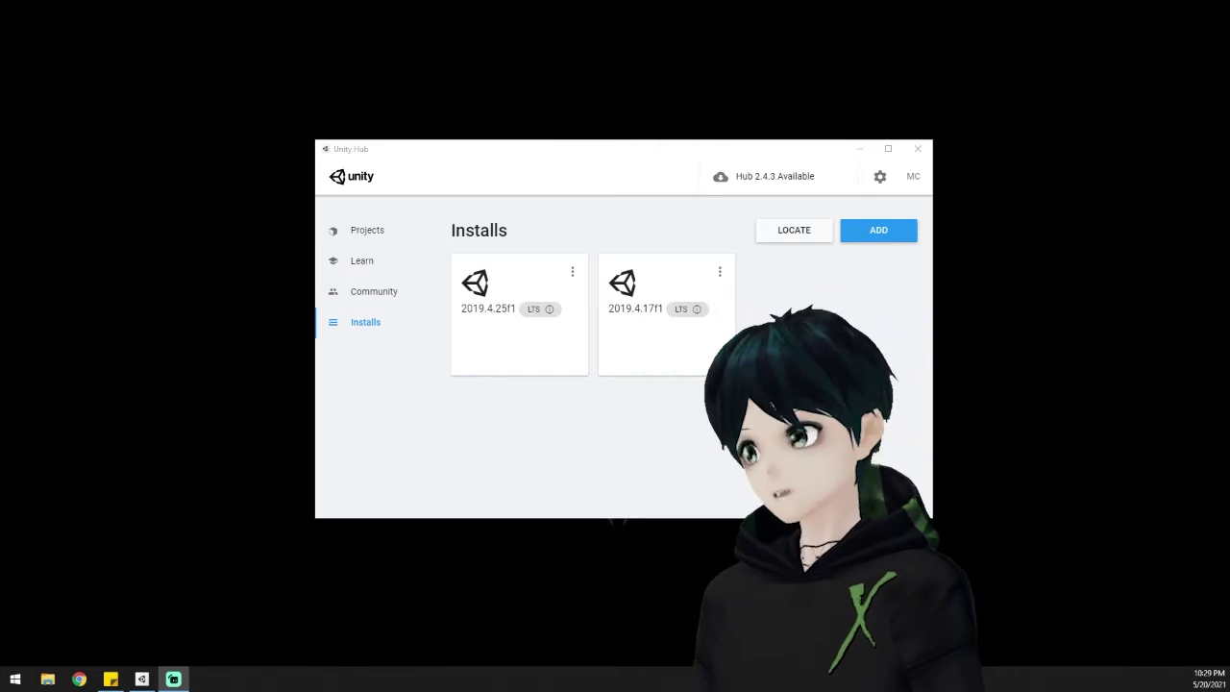
# Step: Switch to Unity Hub and create a new 3D project named Fangs in C:\VTuber\Unity Projects
pyautogui.click(501, 161)
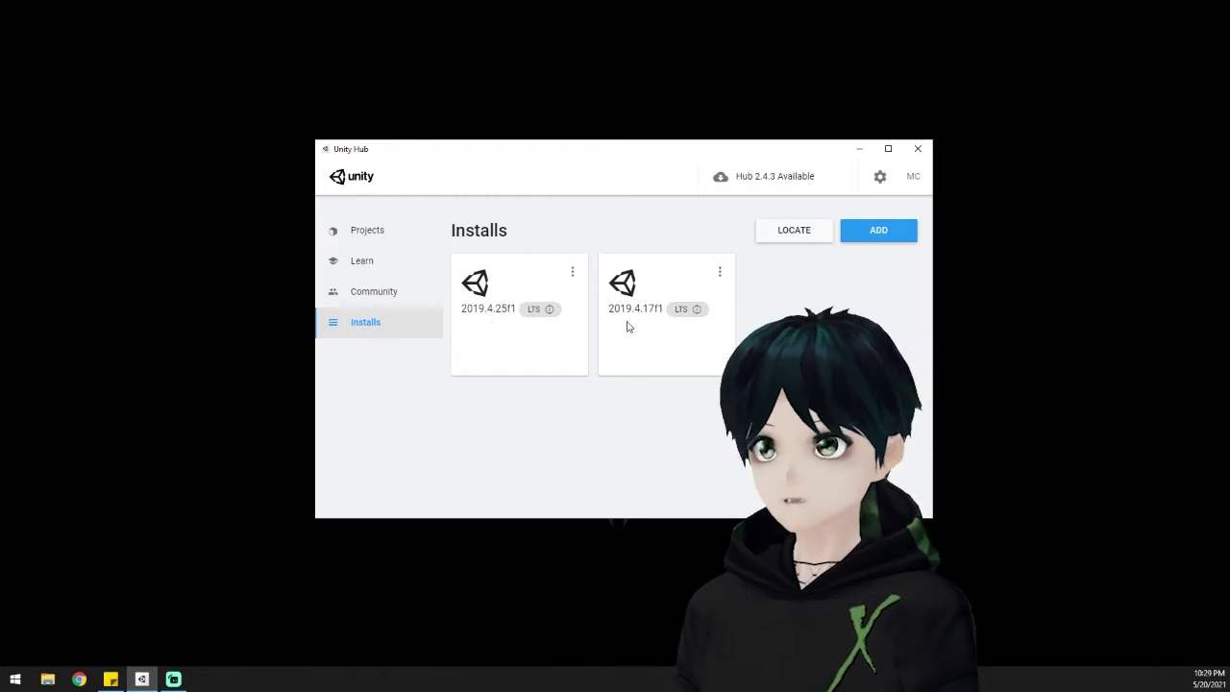
pyautogui.click(384, 232)
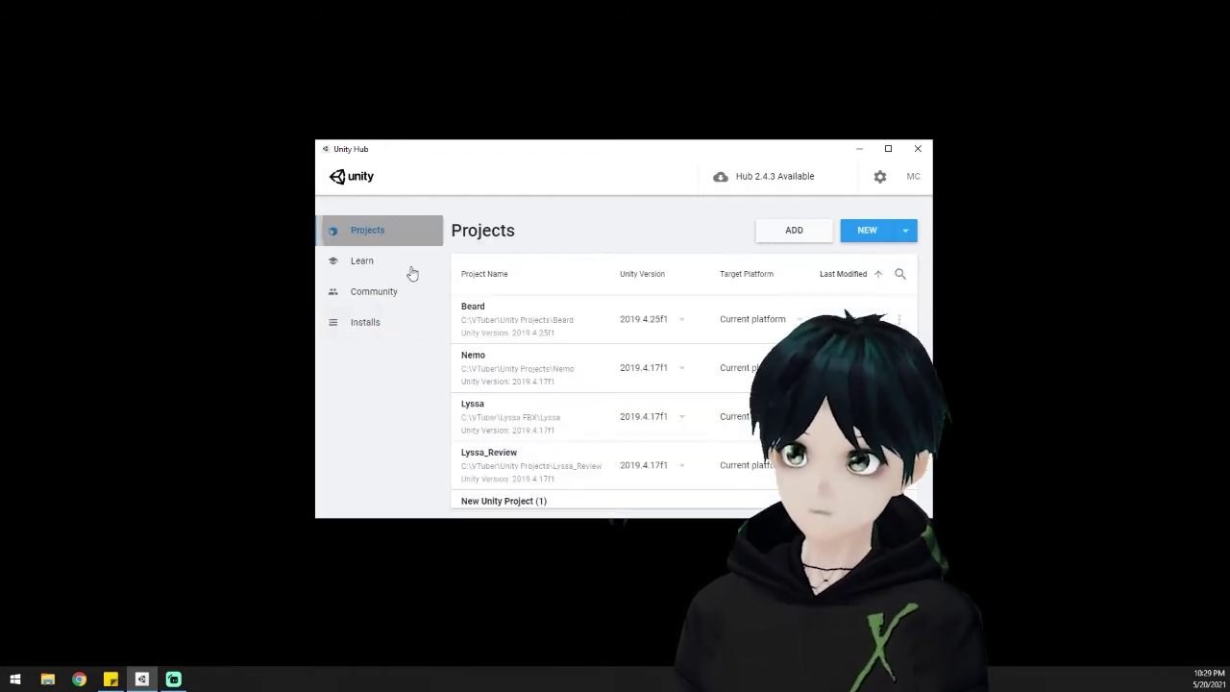
pyautogui.click(867, 231)
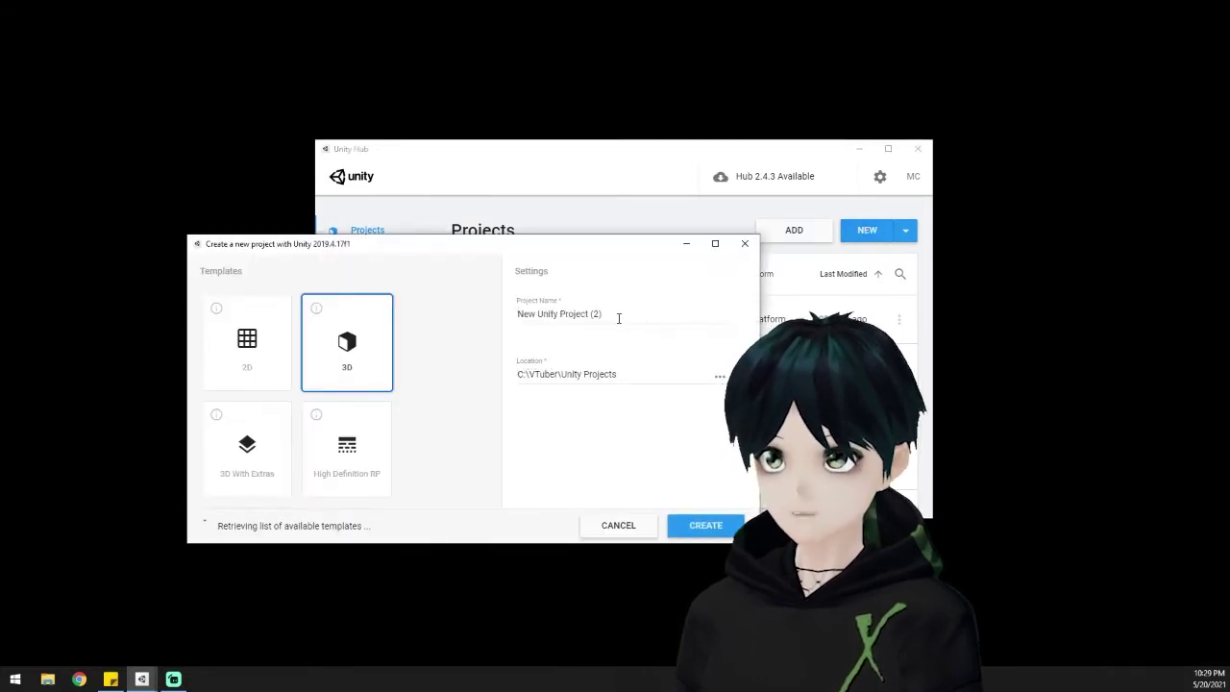
pyautogui.moveTo(619, 318); pyautogui.dragTo(461, 314)
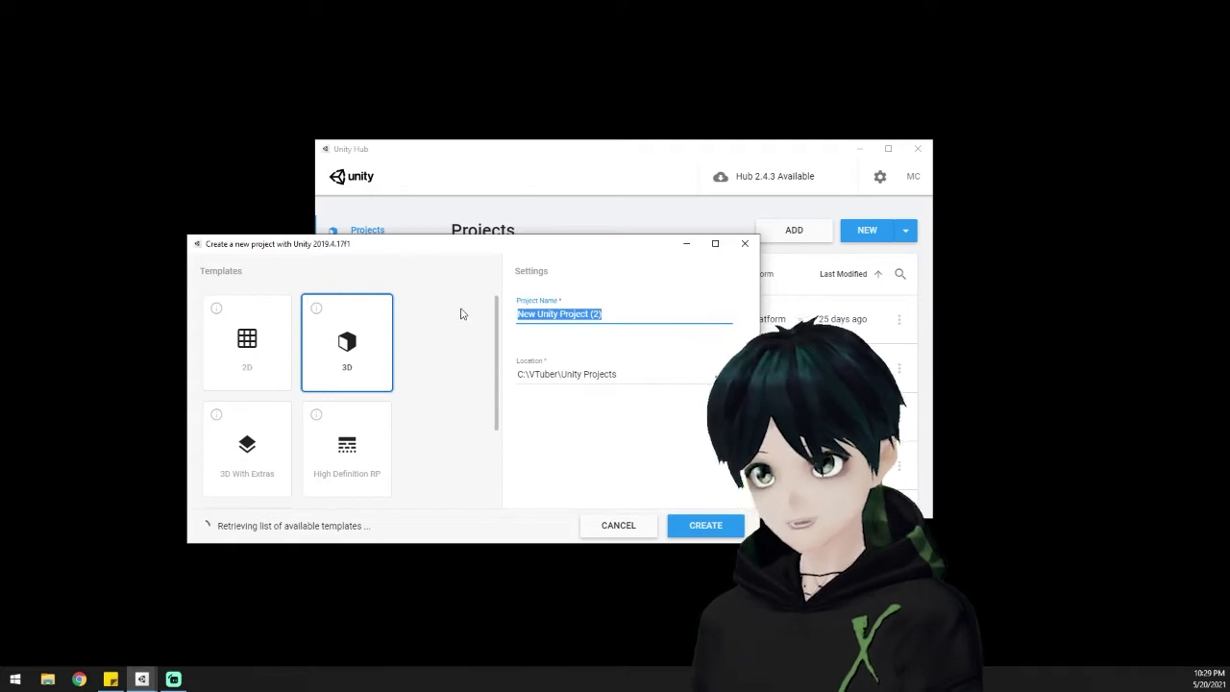
pyautogui.write('Fangs')
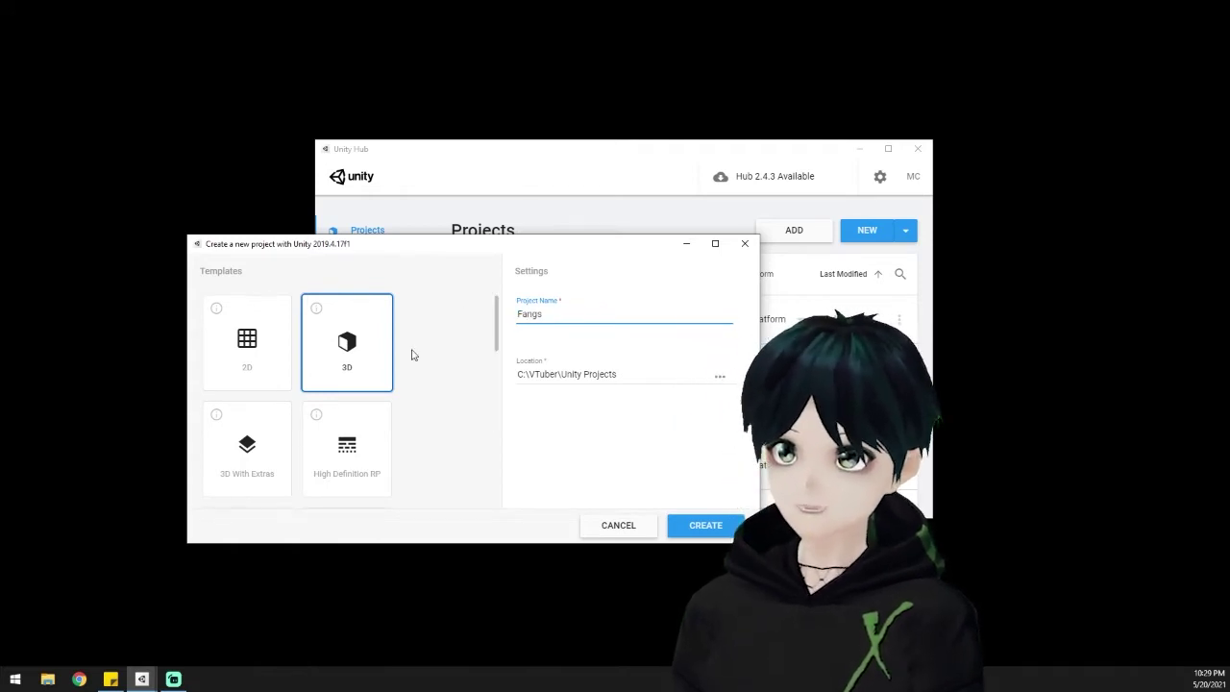
pyautogui.click(719, 533)
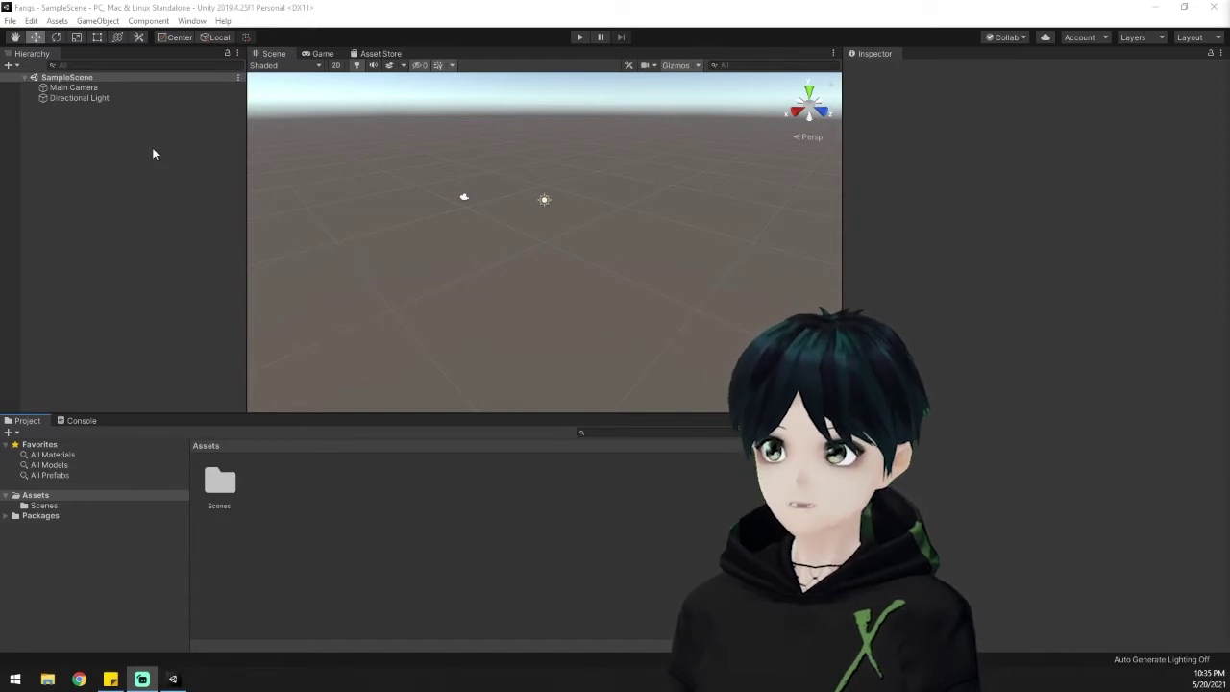
# Step: Import the complete UniVRM-0.66.0_39d5 custom package from the Downloads folder into the project
pyautogui.click(98, 21)
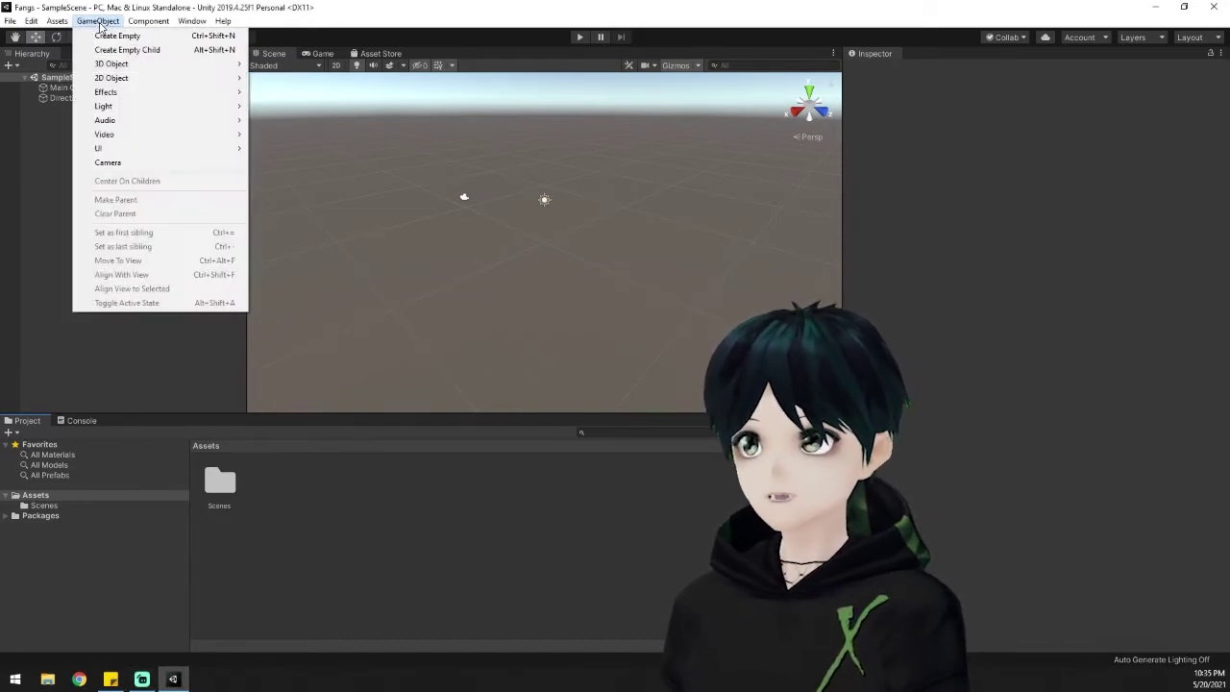
pyautogui.click(98, 20)
pyautogui.click(55, 21)
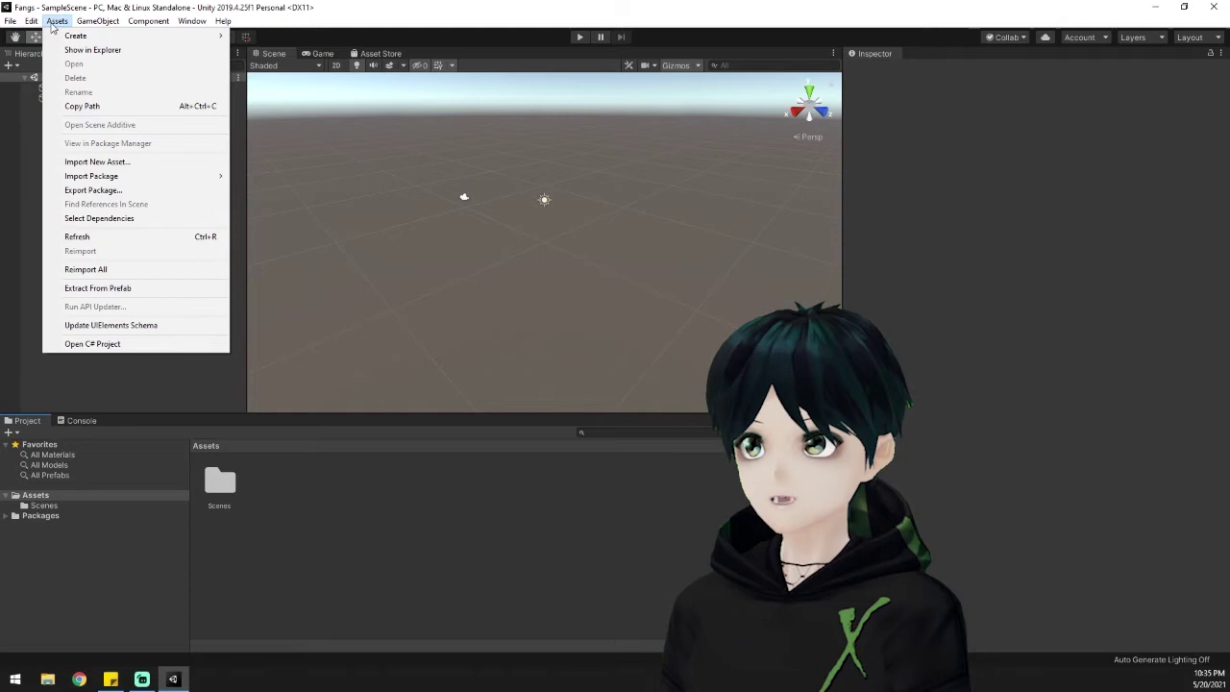
pyautogui.moveTo(149, 177)
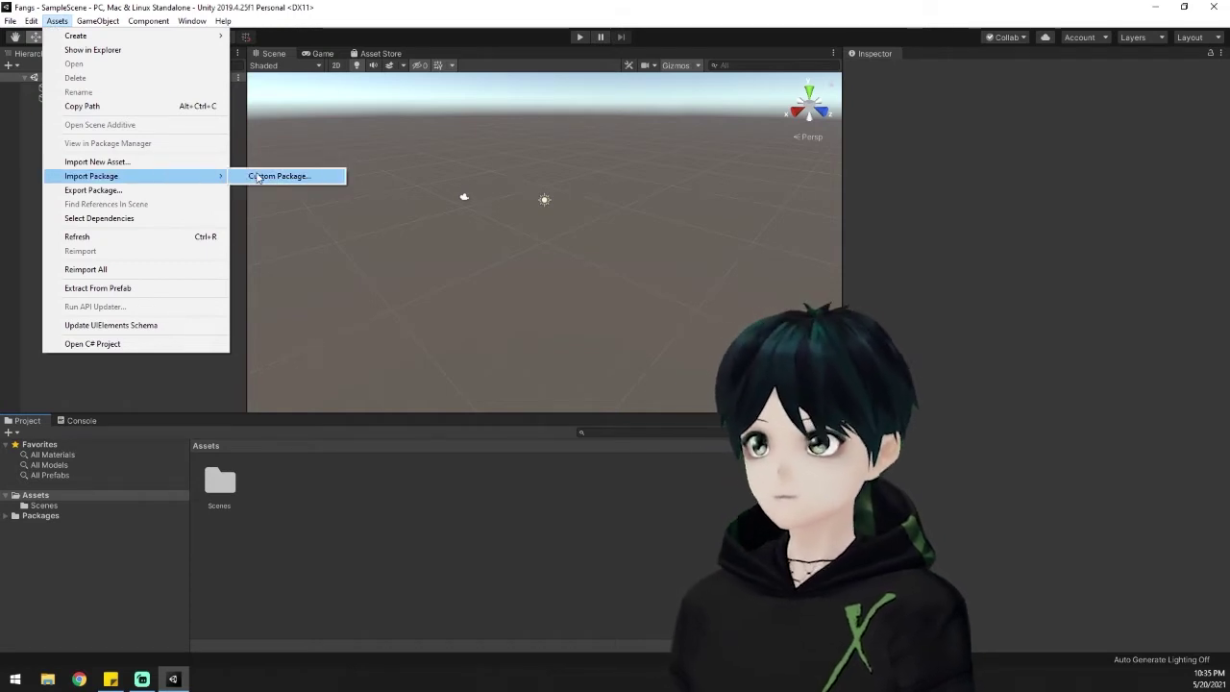
pyautogui.click(257, 177)
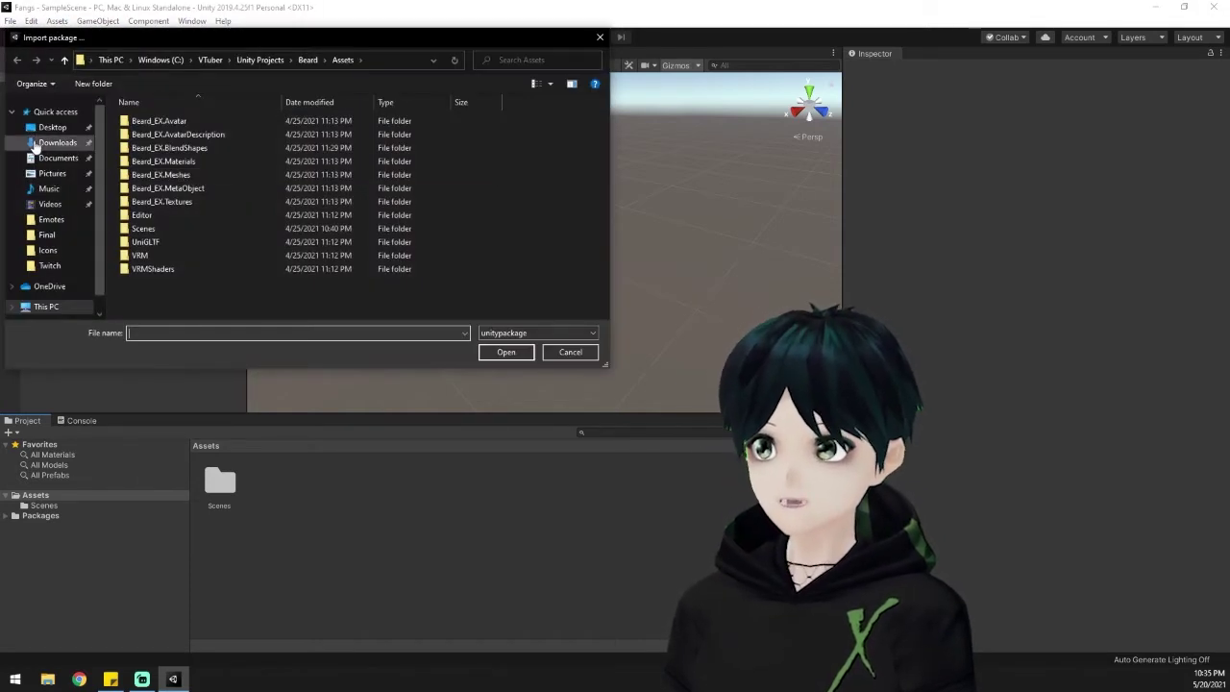
pyautogui.click(55, 143)
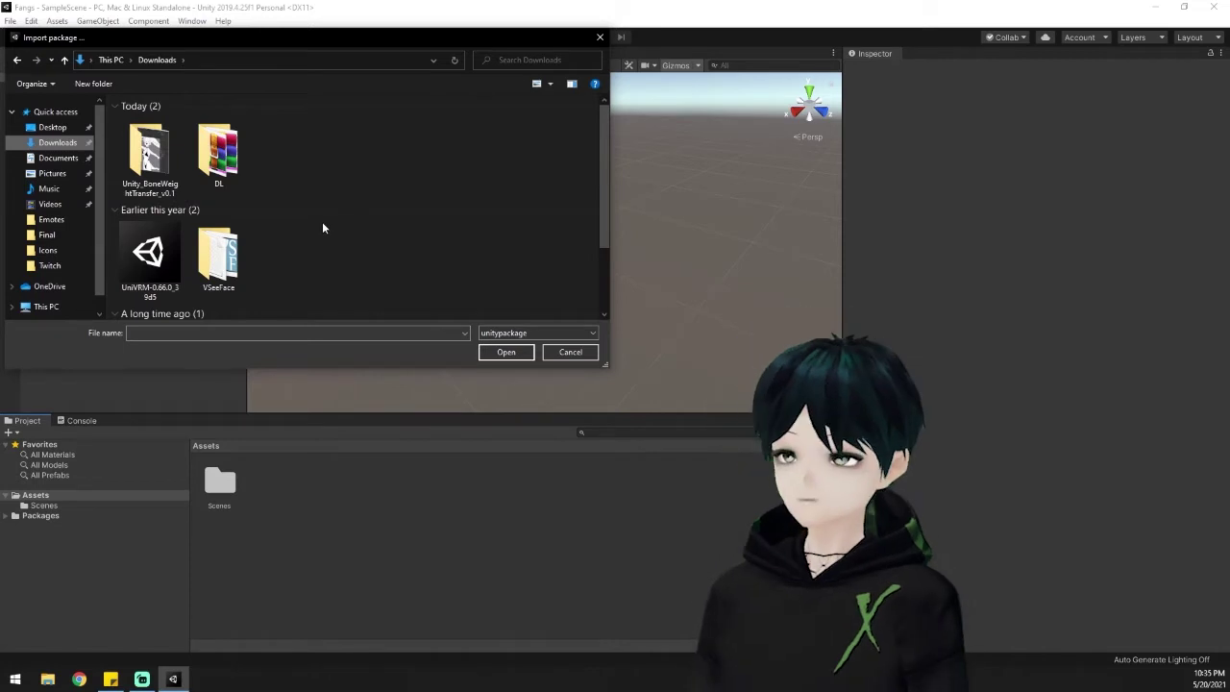
pyautogui.doubleClick(152, 250)
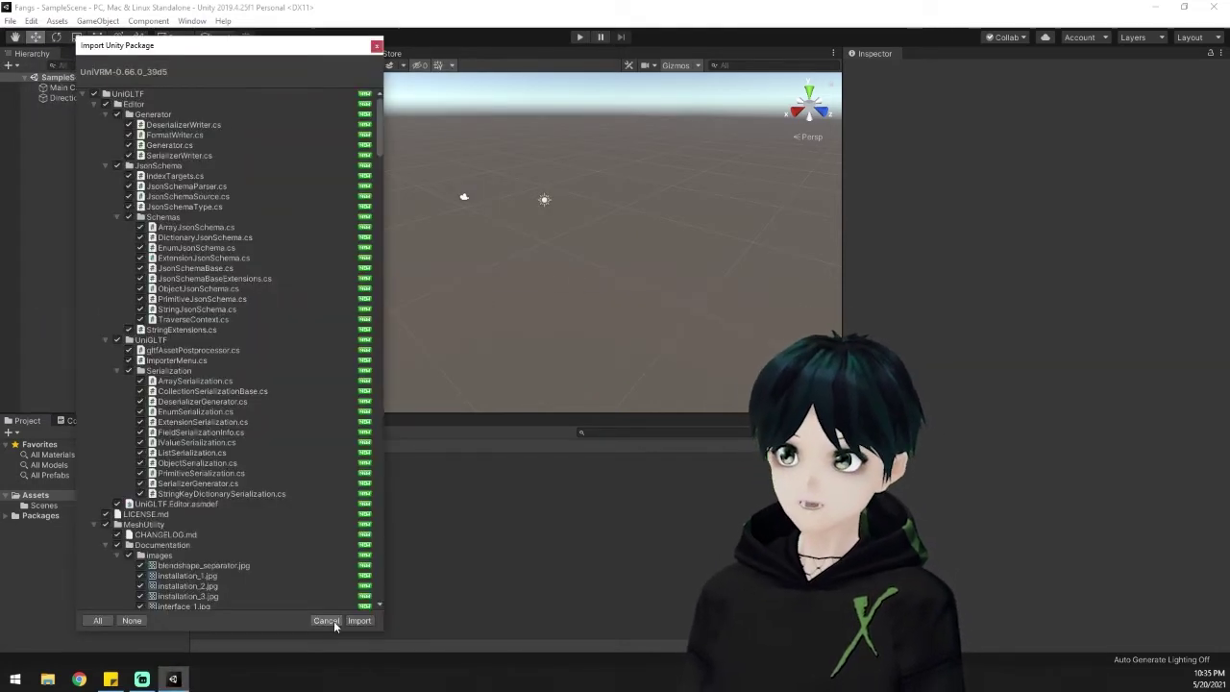
pyautogui.click(356, 621)
# Step: Import the xCrossBite_2021.vrm model and save it as the prefab xCrossBite_2021 in the project's Assets folder
pyautogui.click(223, 21)
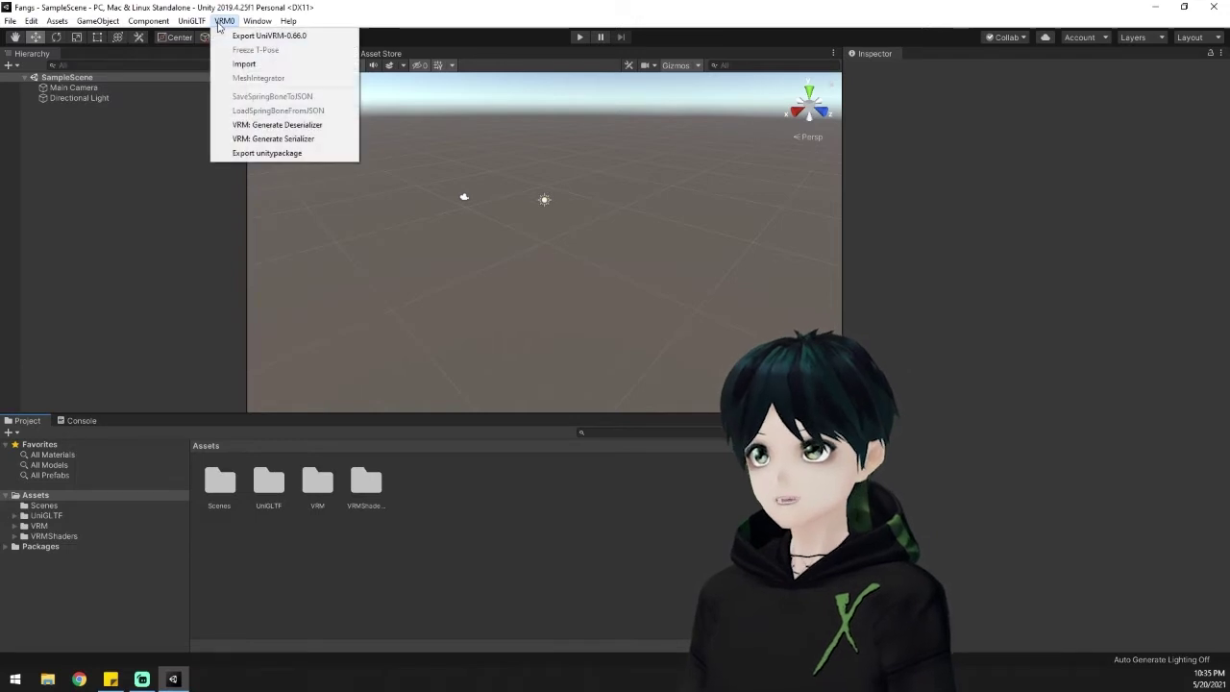
pyautogui.click(255, 63)
pyautogui.scroll(-5, 196, 180)
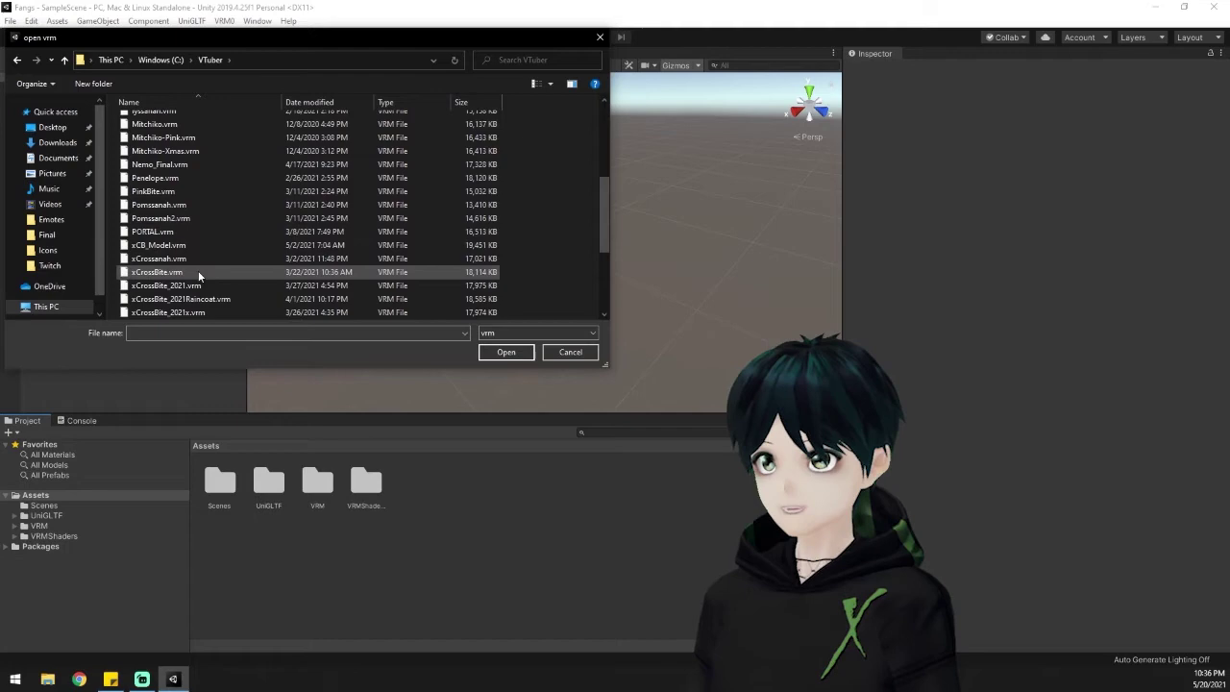
pyautogui.click(198, 286)
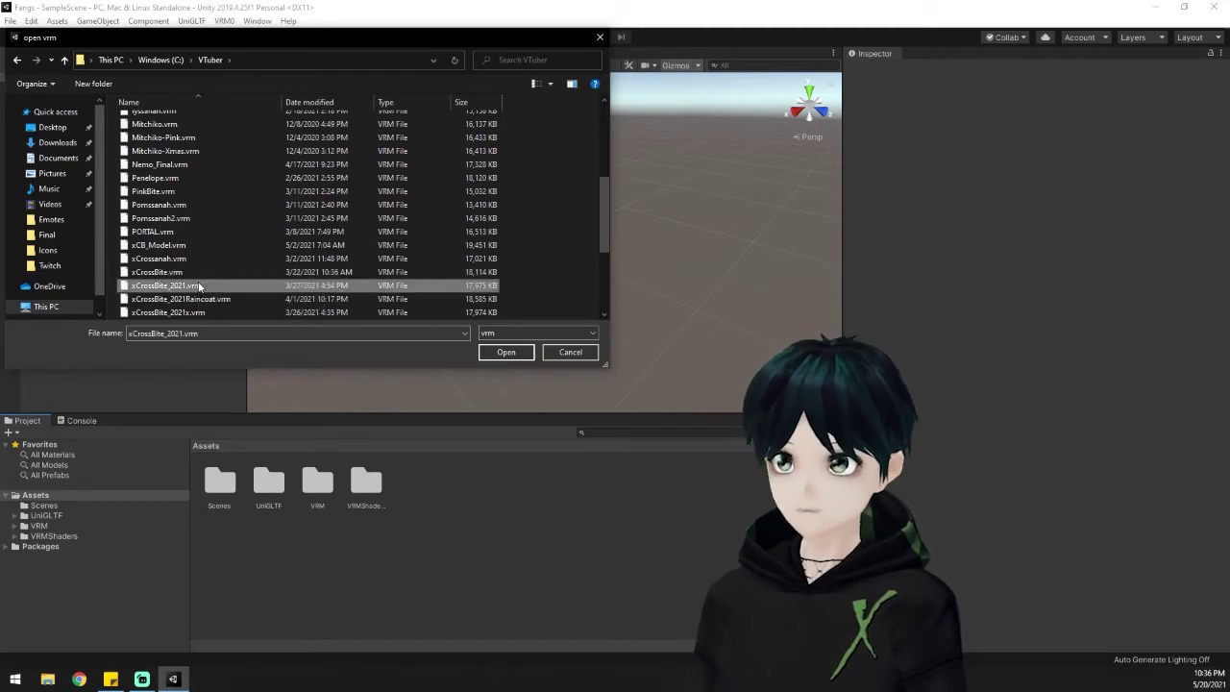
pyautogui.doubleClick(198, 286)
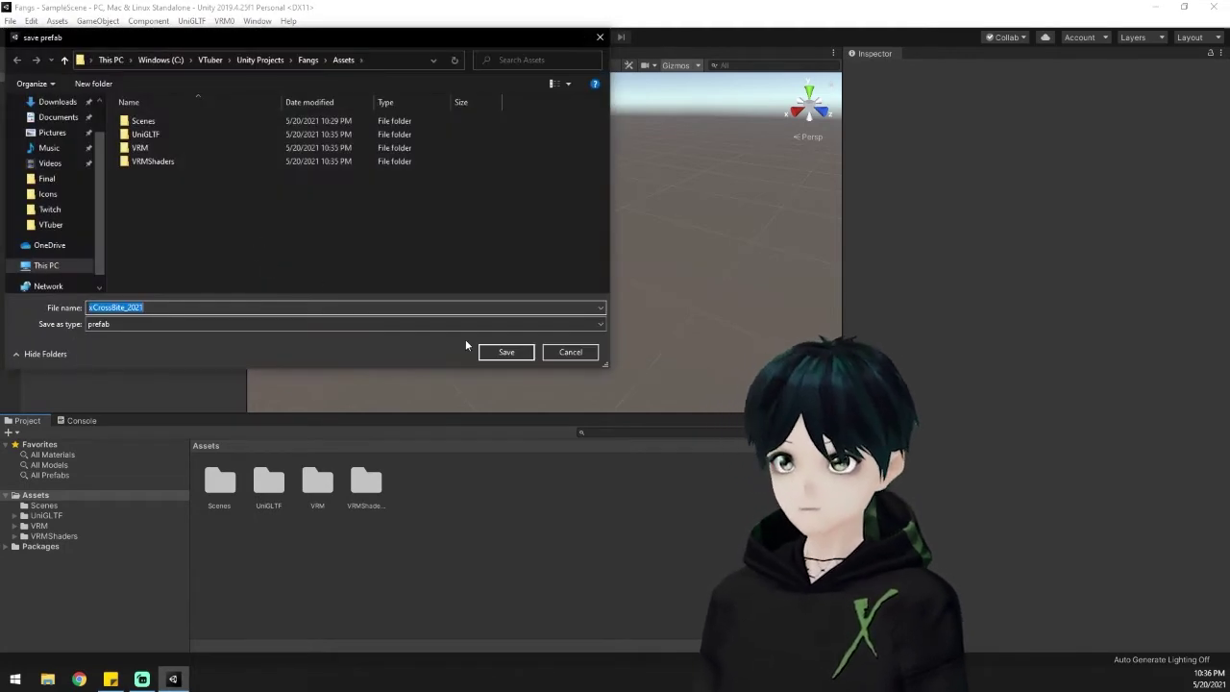
pyautogui.click(485, 351)
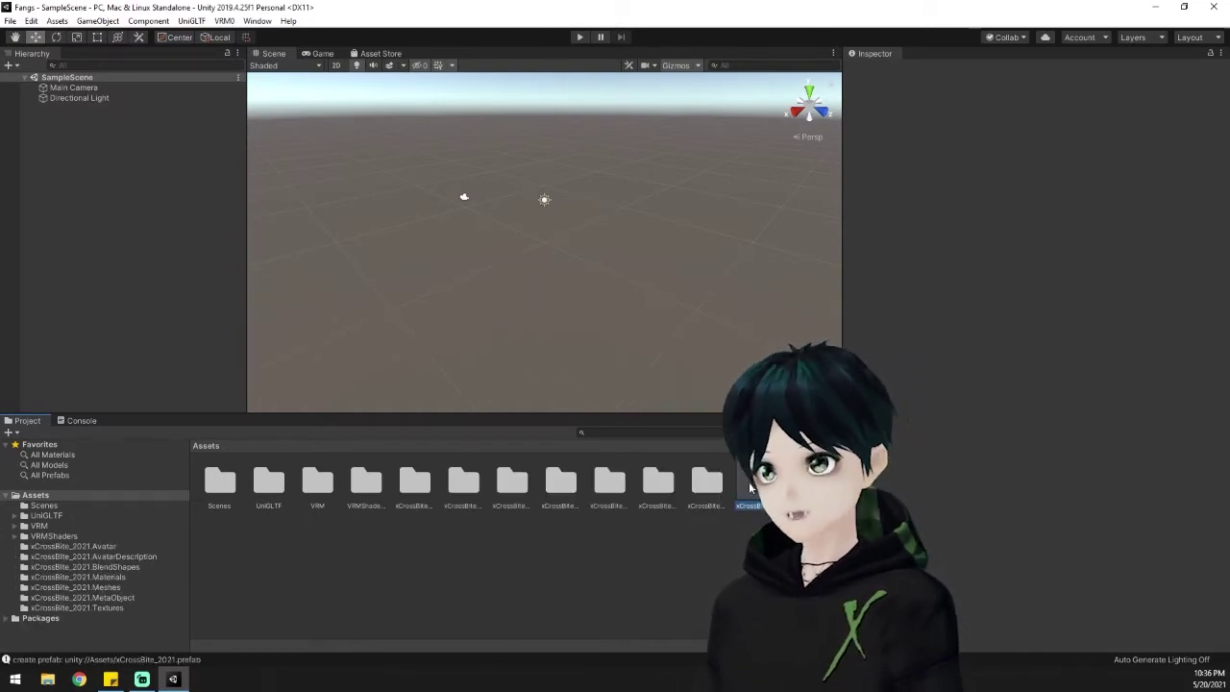
# Step: Add the xCrossBite_2021 prefab to SampleScene and frame the whole avatar in the scene view
pyautogui.moveTo(750, 488); pyautogui.dragTo(163, 334)
pyautogui.scroll(5, 527, 284)
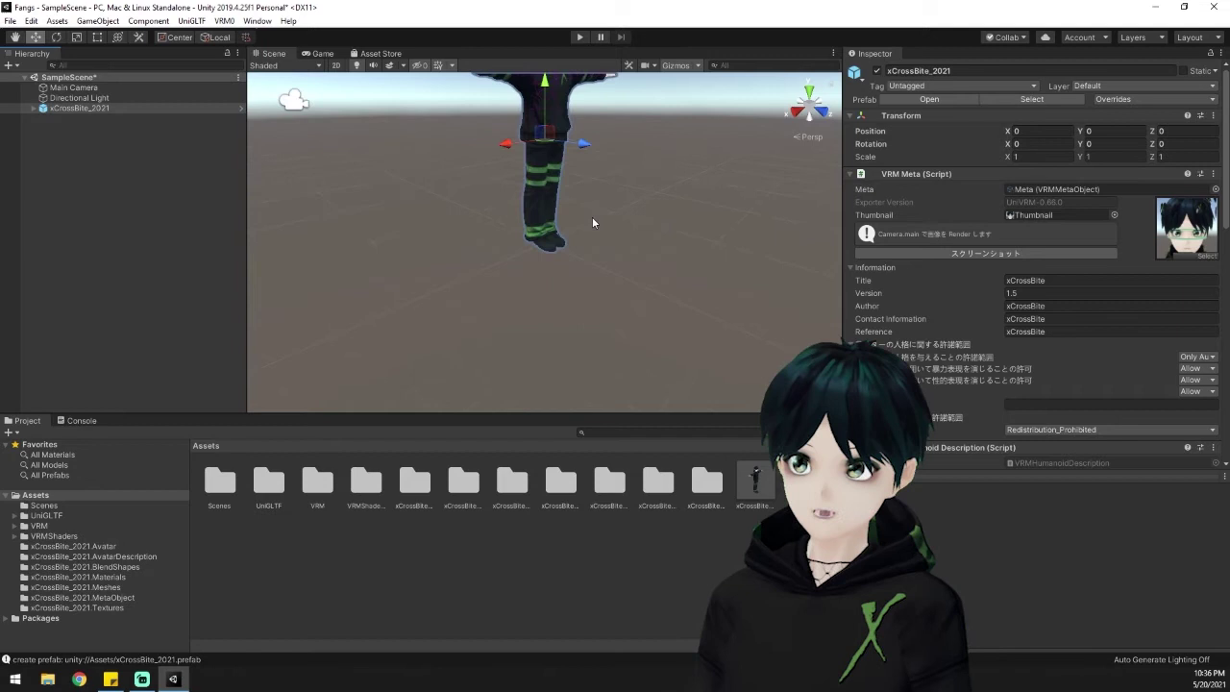
pyautogui.scroll(-3, 593, 217)
pyautogui.scroll(8, 587, 317)
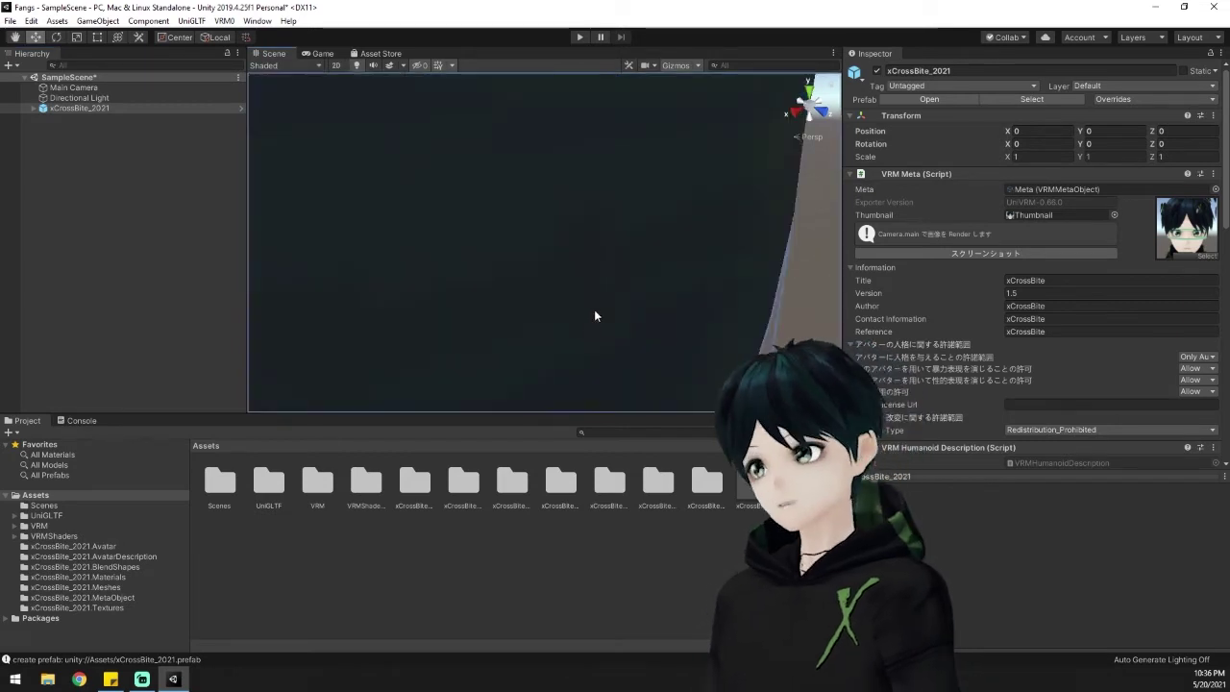
pyautogui.scroll(-5, 595, 315)
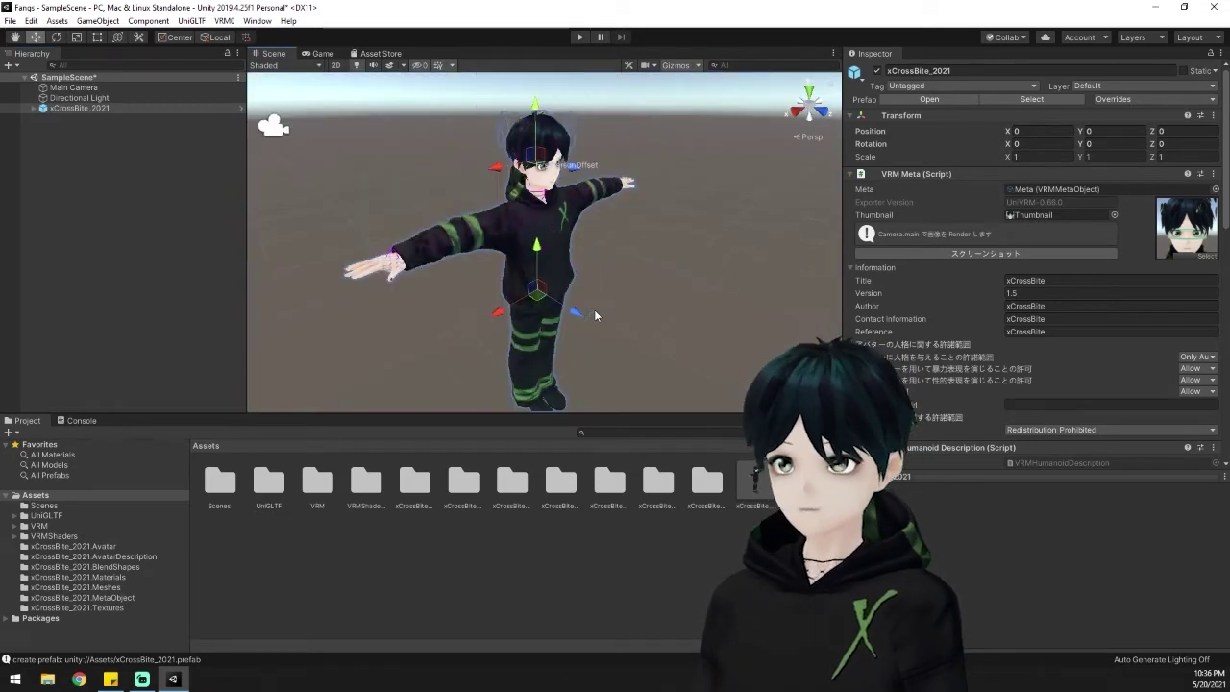
pyautogui.moveTo(594, 316); pyautogui.dragTo(548, 249, button='middle')
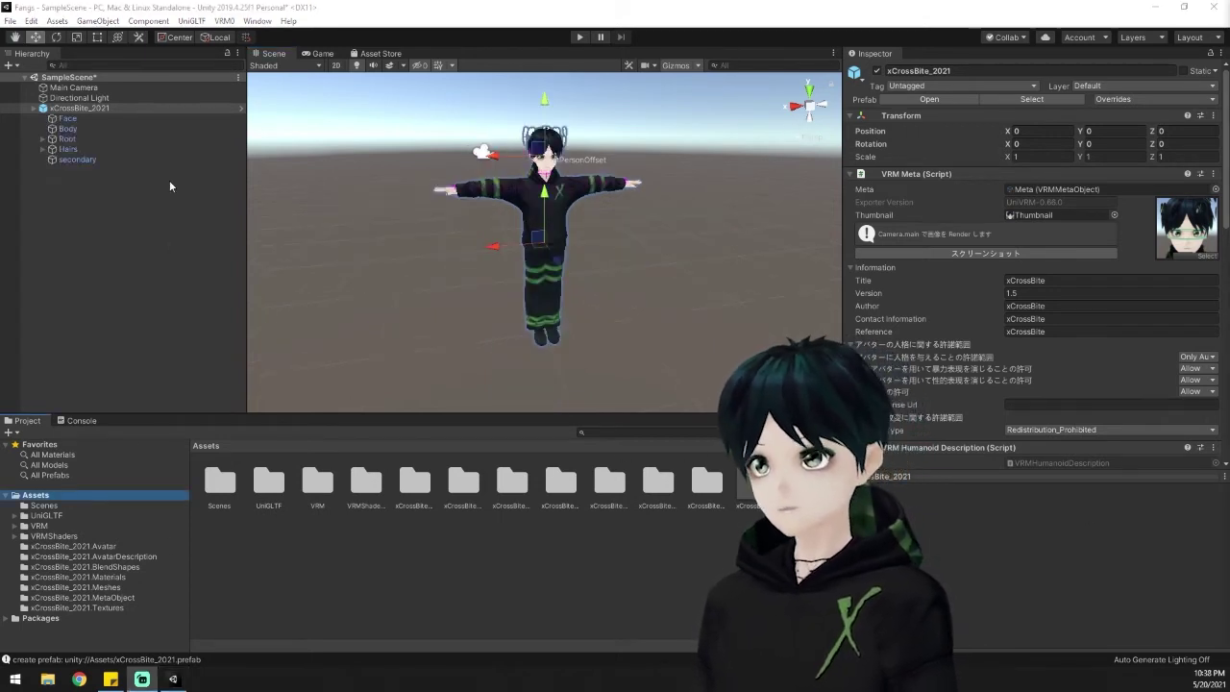
# Step: Open the BlendShape asset in the xCrossBite_2021.BlendShapes folder and expand the Neutral clip's Face blend shapes
pyautogui.click(108, 568)
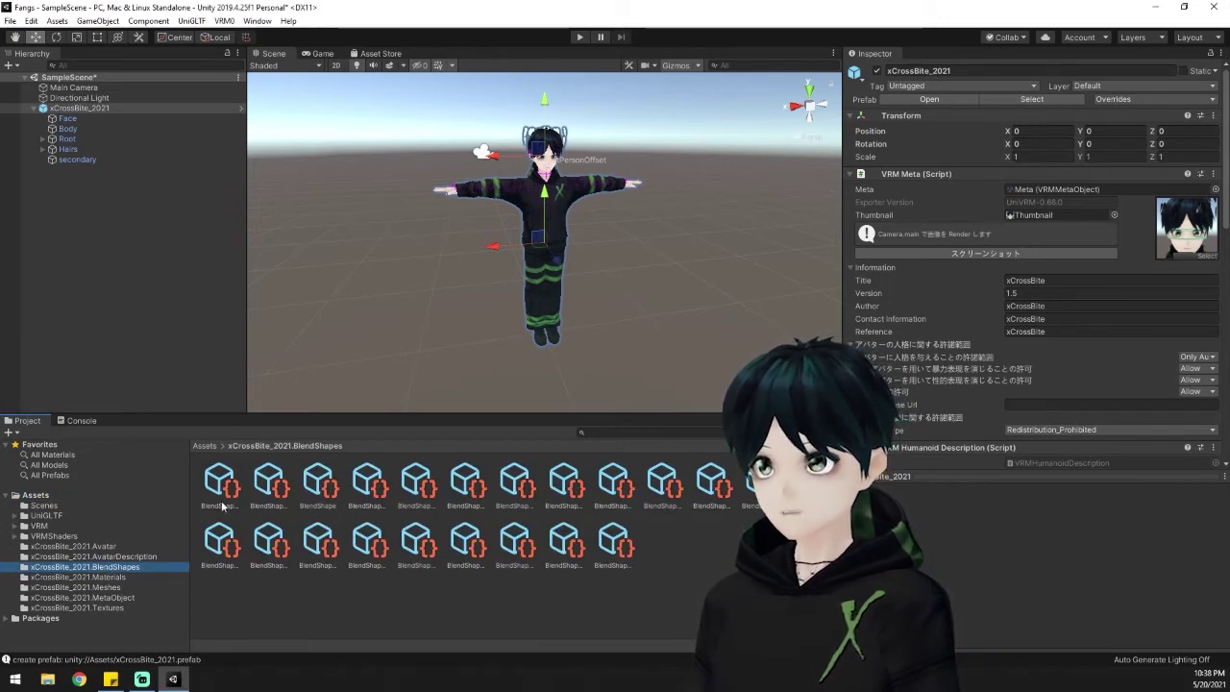
pyautogui.click(315, 486)
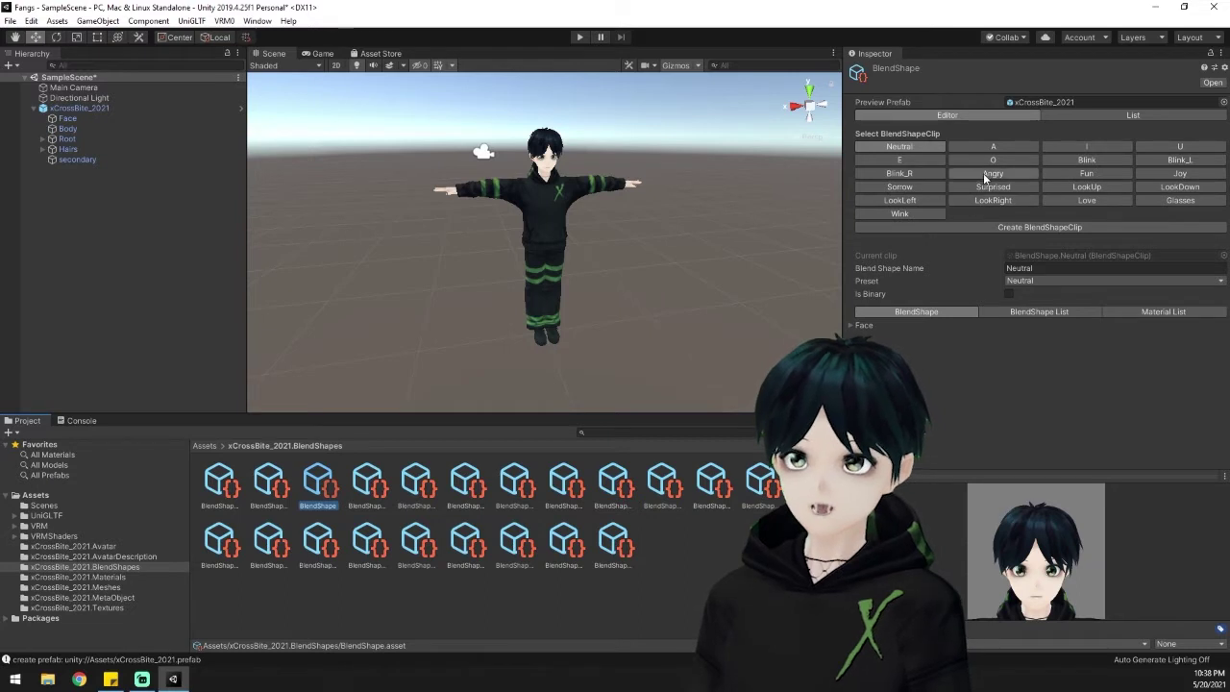
pyautogui.click(851, 325)
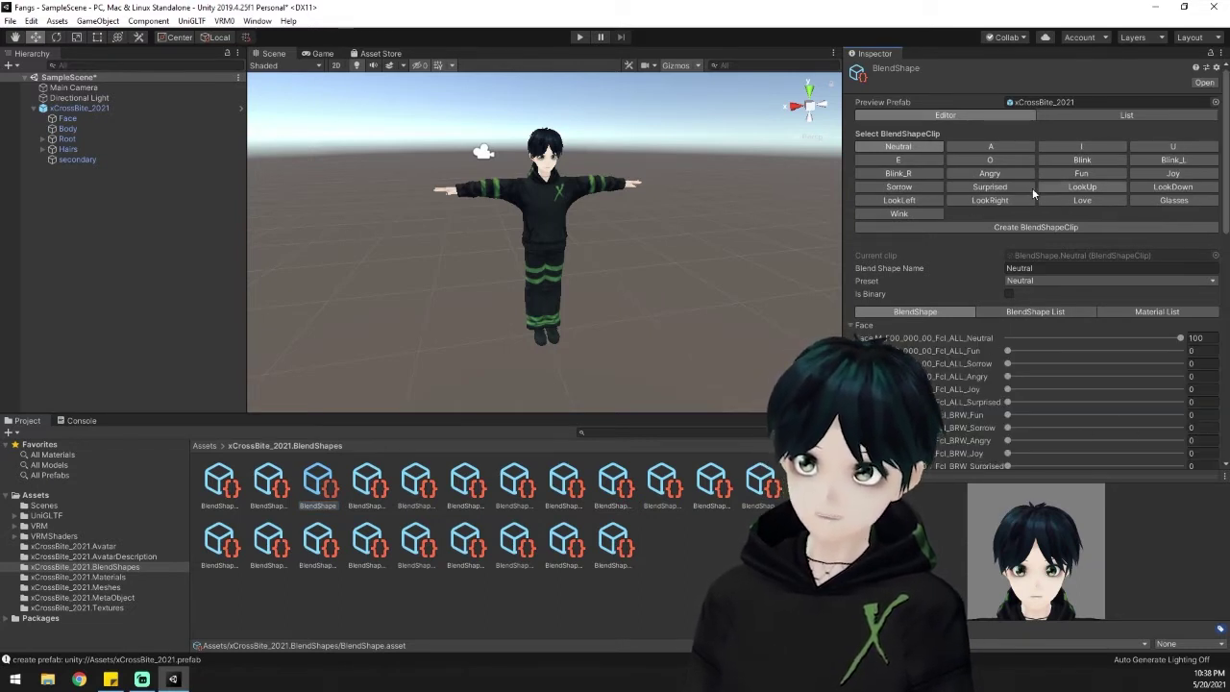
# Step: Select the A blend shape clip, enlarge the avatar preview, and set its Face Fcl_HA_Fung2 value to 0
pyautogui.click(1014, 144)
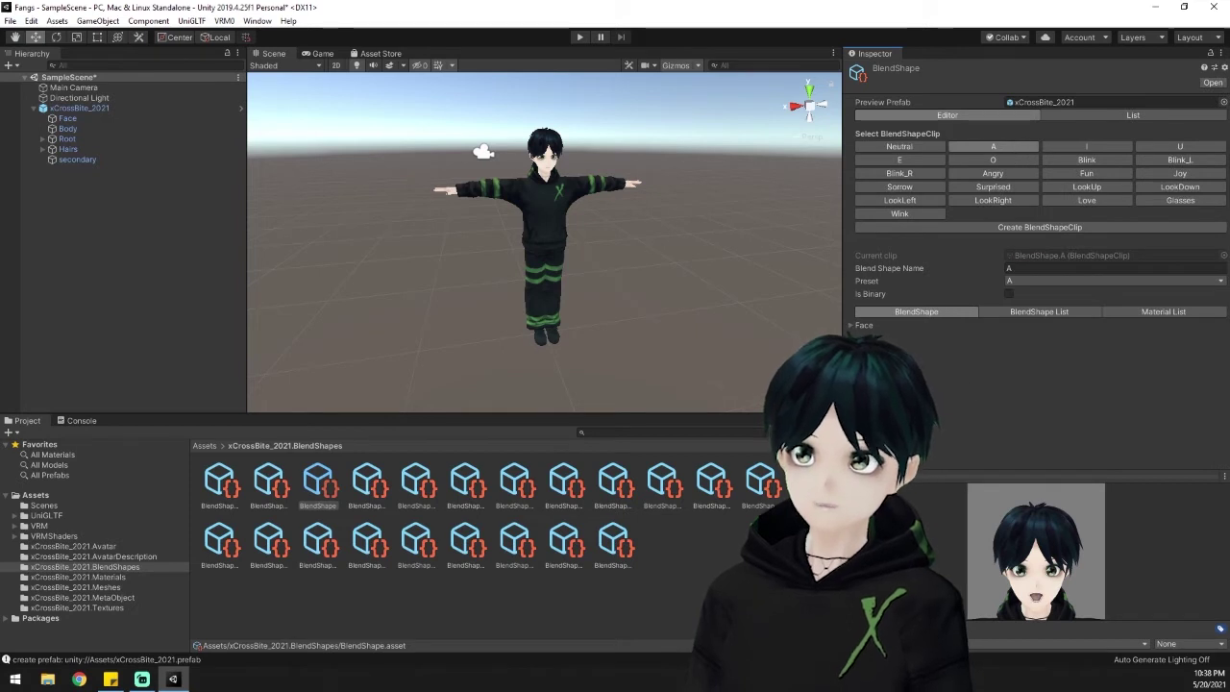
pyautogui.moveTo(892, 473); pyautogui.dragTo(892, 352)
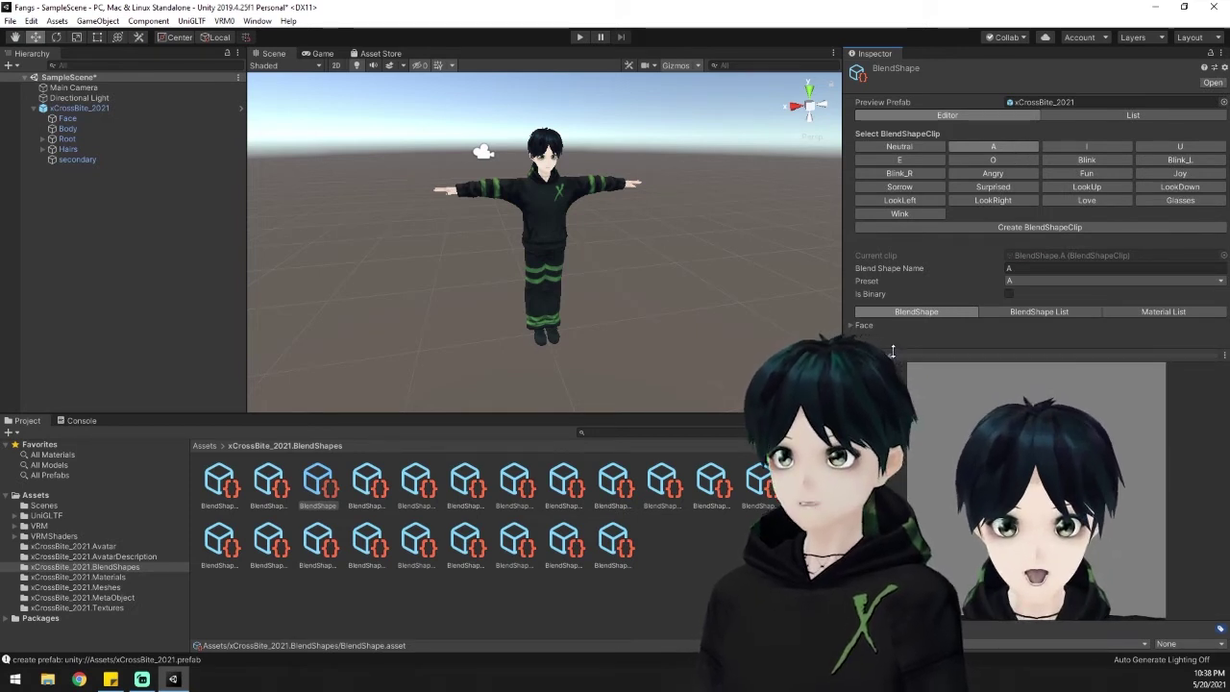
pyautogui.click(851, 327)
pyautogui.scroll(-15, 1171, 333)
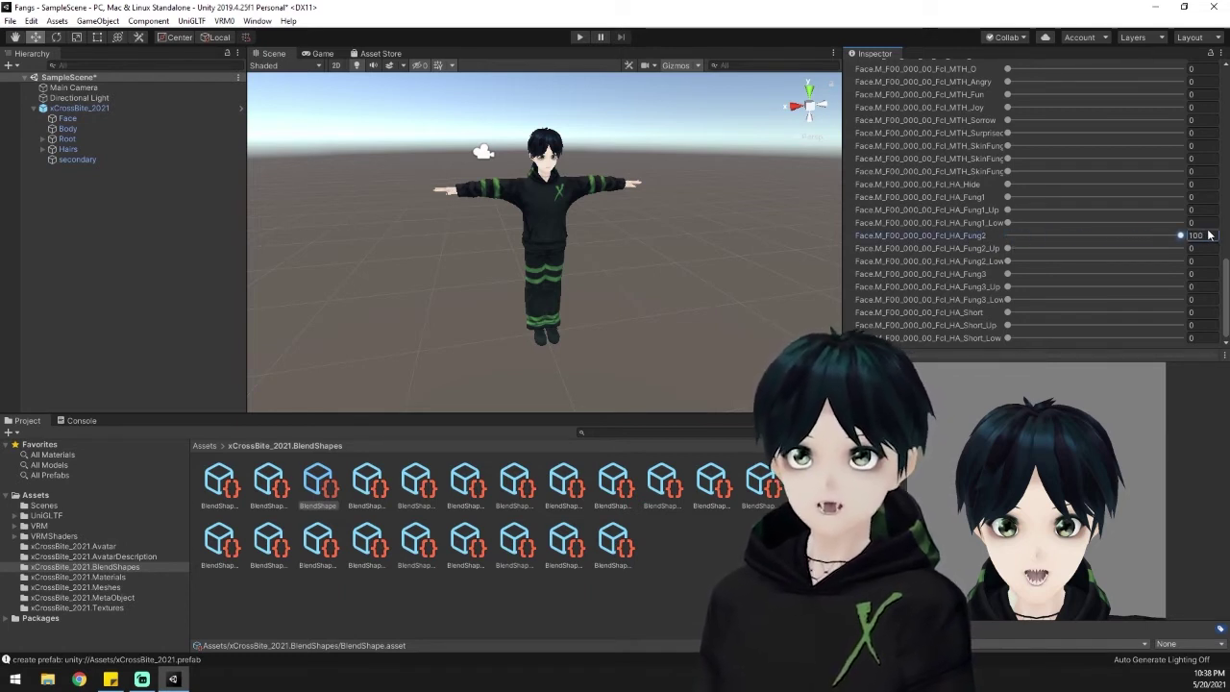
pyautogui.moveTo(1182, 235); pyautogui.dragTo(1003, 236)
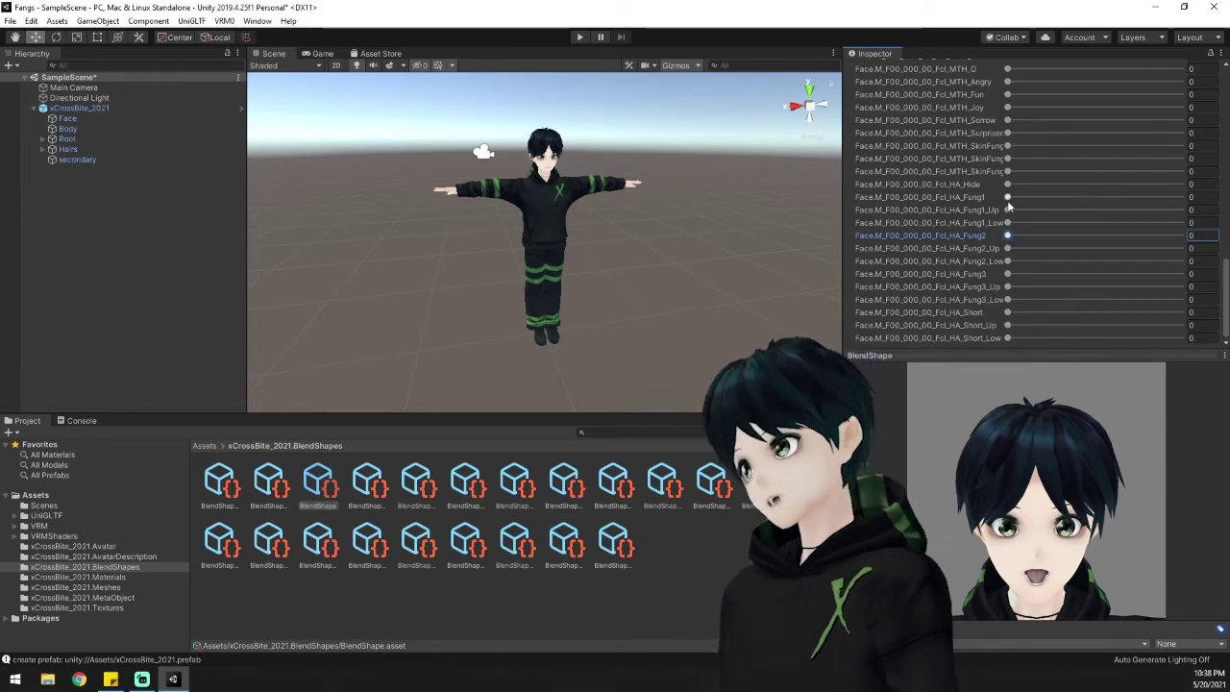
# Step: Set the A clip's Face Fcl_HA_Fung1 and Fcl_HA_Fung1_Up values to 100
pyautogui.click(1007, 198)
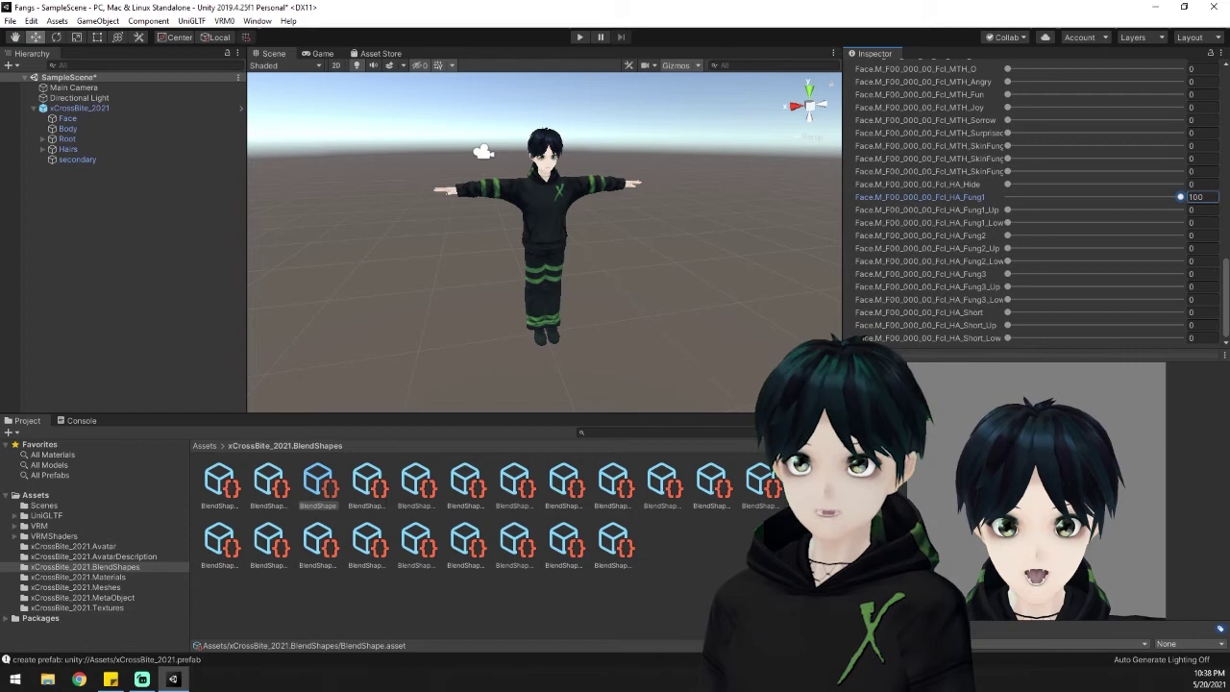
pyautogui.moveTo(1008, 210); pyautogui.dragTo(1142, 212)
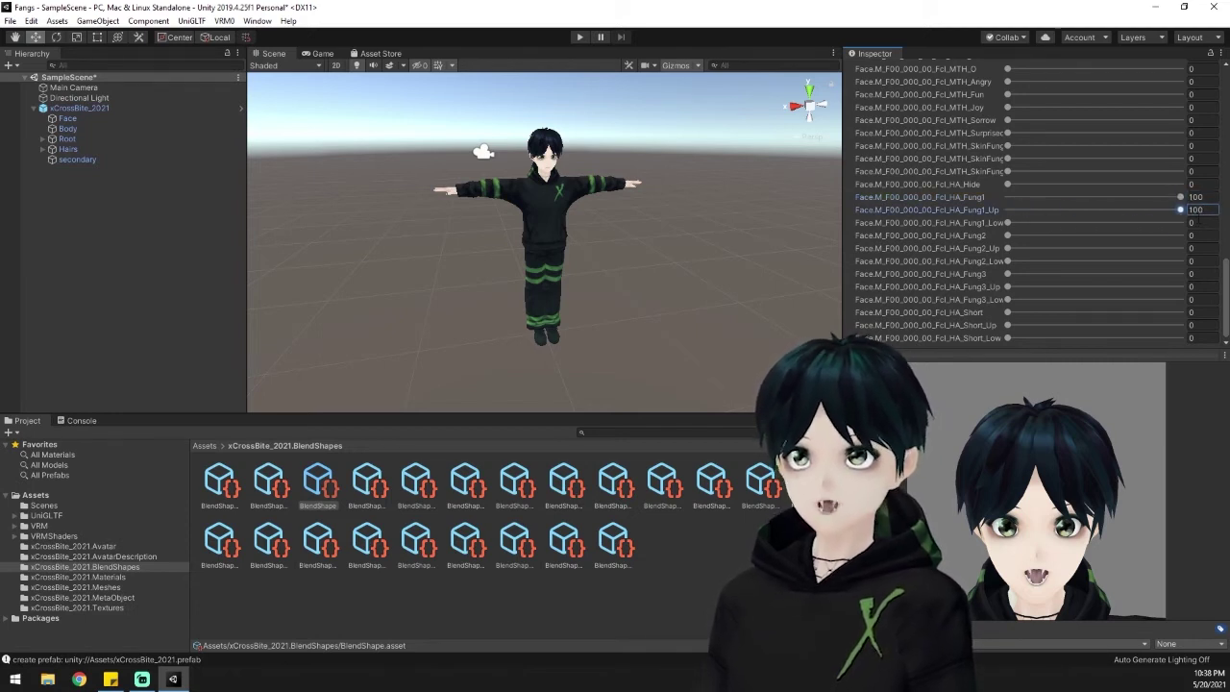
# Step: Try the Fcl_HA_Fung1_Low and Fcl_HA_Fung3 shapes on the A clip and return both to 0
pyautogui.moveTo(1007, 223)
pyautogui.mouseDown()
pyautogui.moveTo(1182, 220)
pyautogui.moveTo(996, 211)
pyautogui.mouseUp()
pyautogui.moveTo(1007, 275); pyautogui.dragTo(1209, 275)
pyautogui.moveTo(1031, 273); pyautogui.dragTo(987, 271)
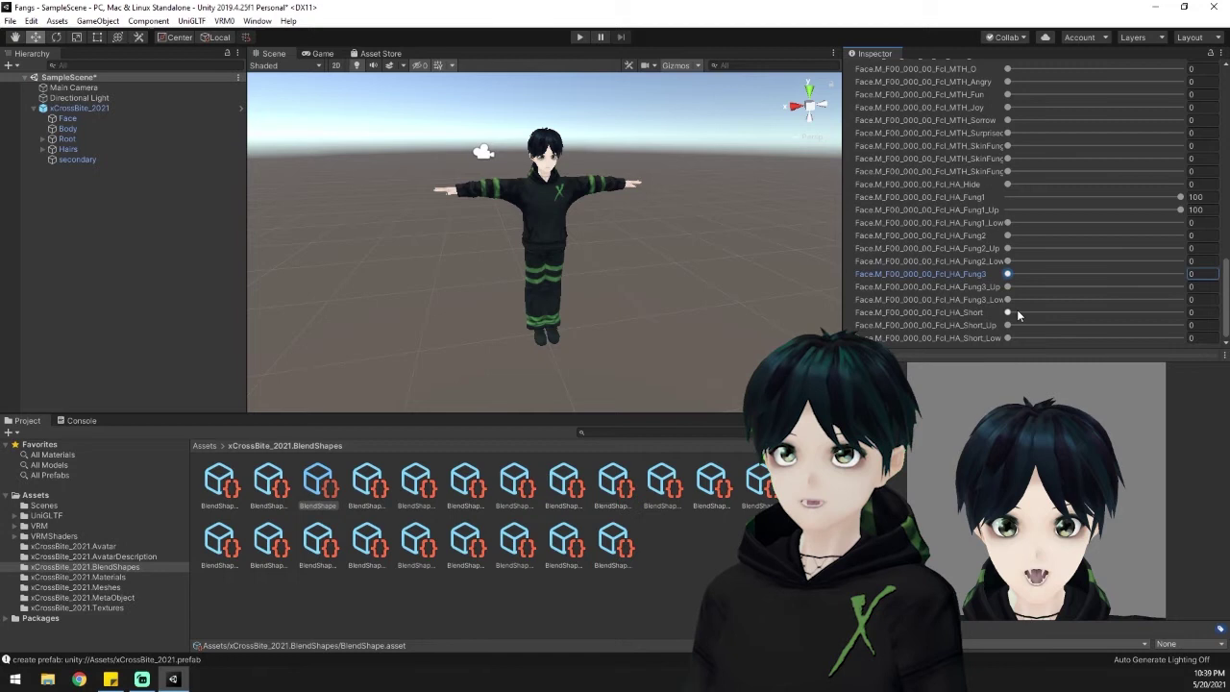
# Step: Select the I clip, set its Face Fcl_HA_Fung1 value to 100 and raise Fcl_HA_Fung1_Up
pyautogui.scroll(10, 1012, 214)
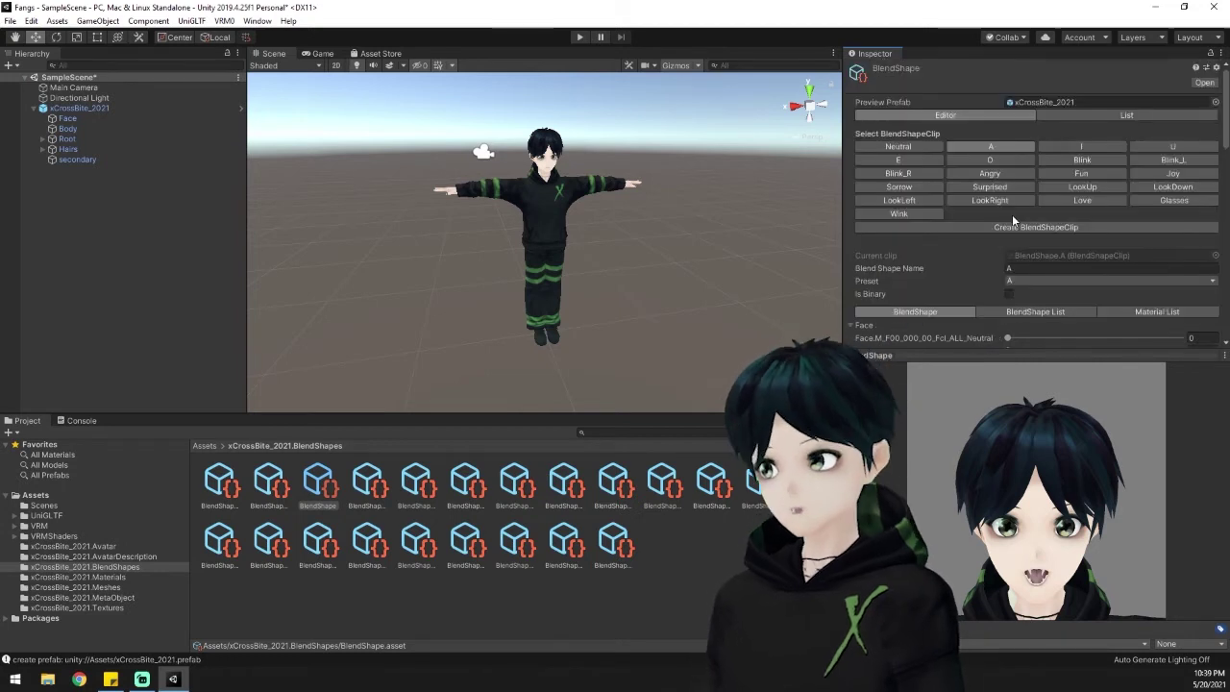
pyautogui.click(1078, 146)
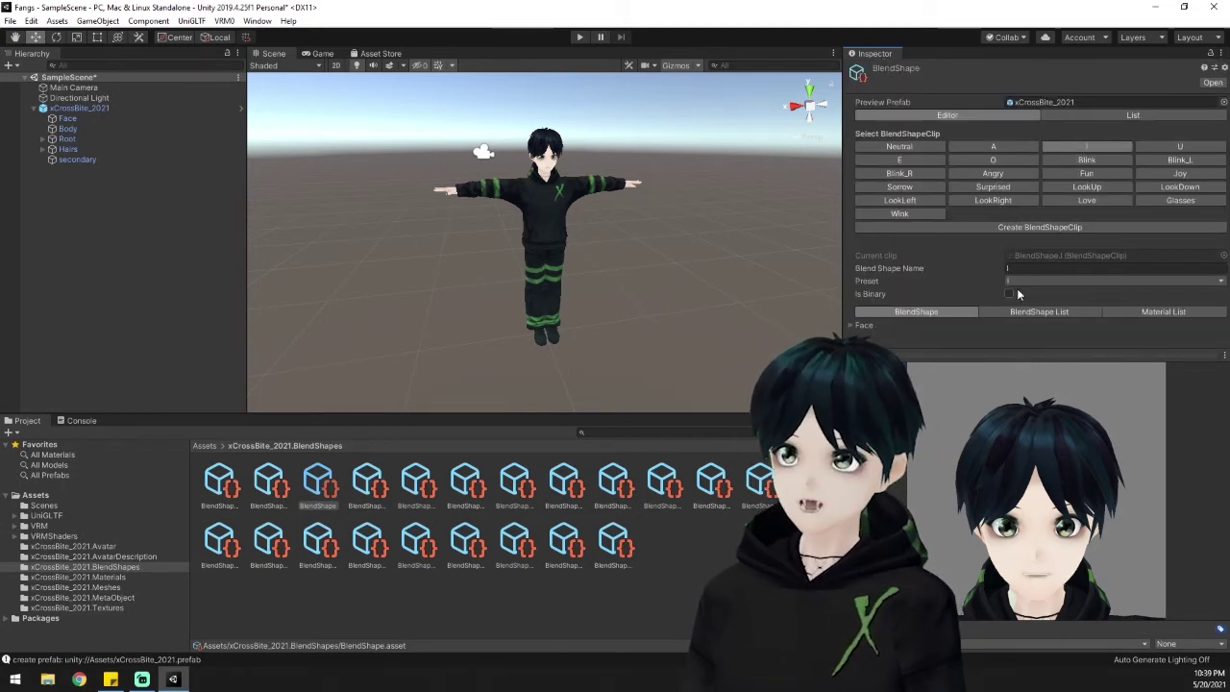
pyautogui.click(864, 325)
pyautogui.scroll(-10, 949, 315)
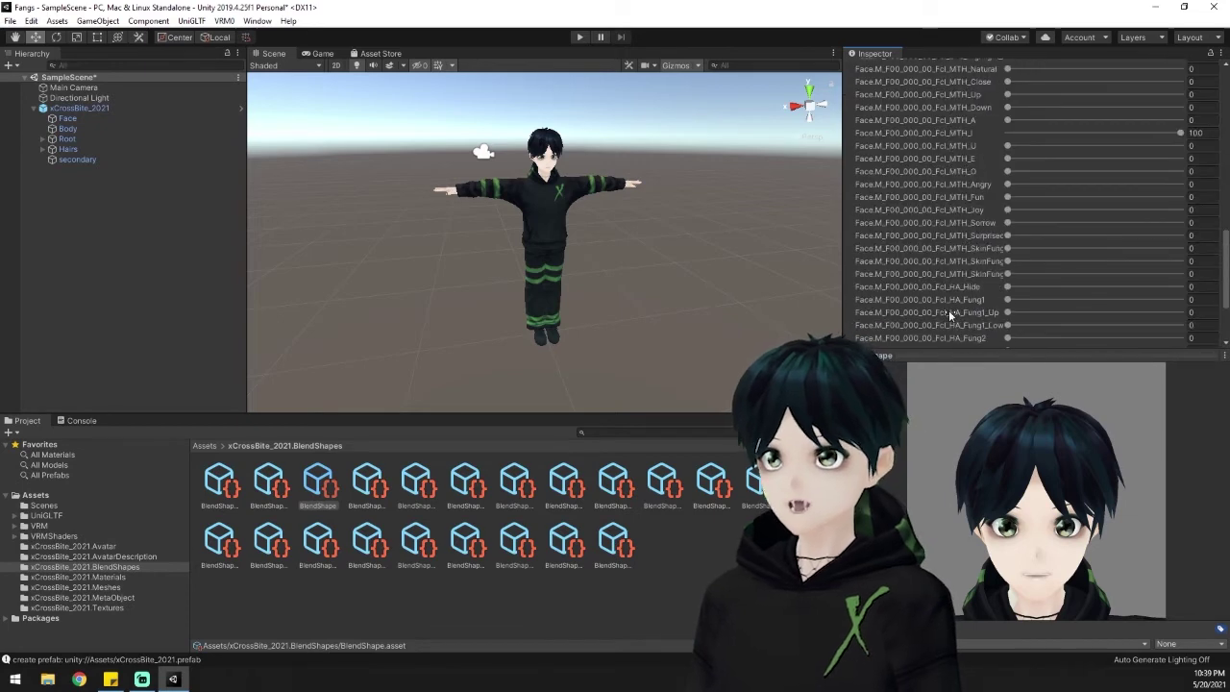
pyautogui.scroll(-3, 950, 316)
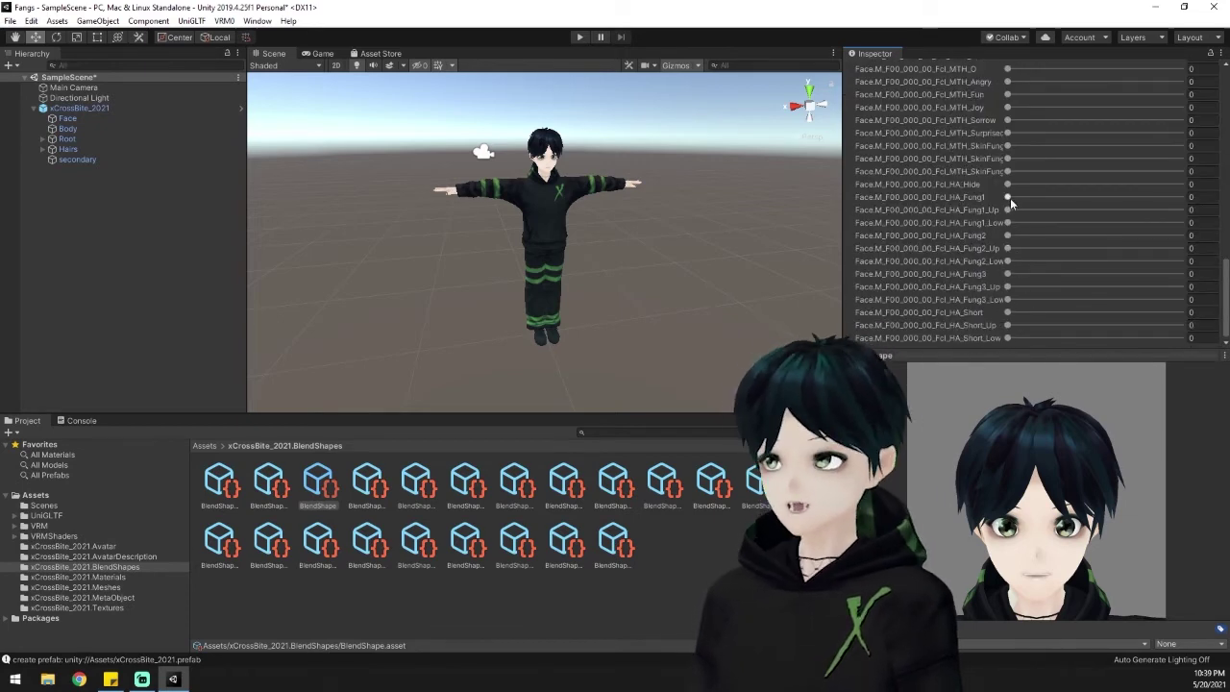
pyautogui.moveTo(1008, 197); pyautogui.dragTo(1182, 196)
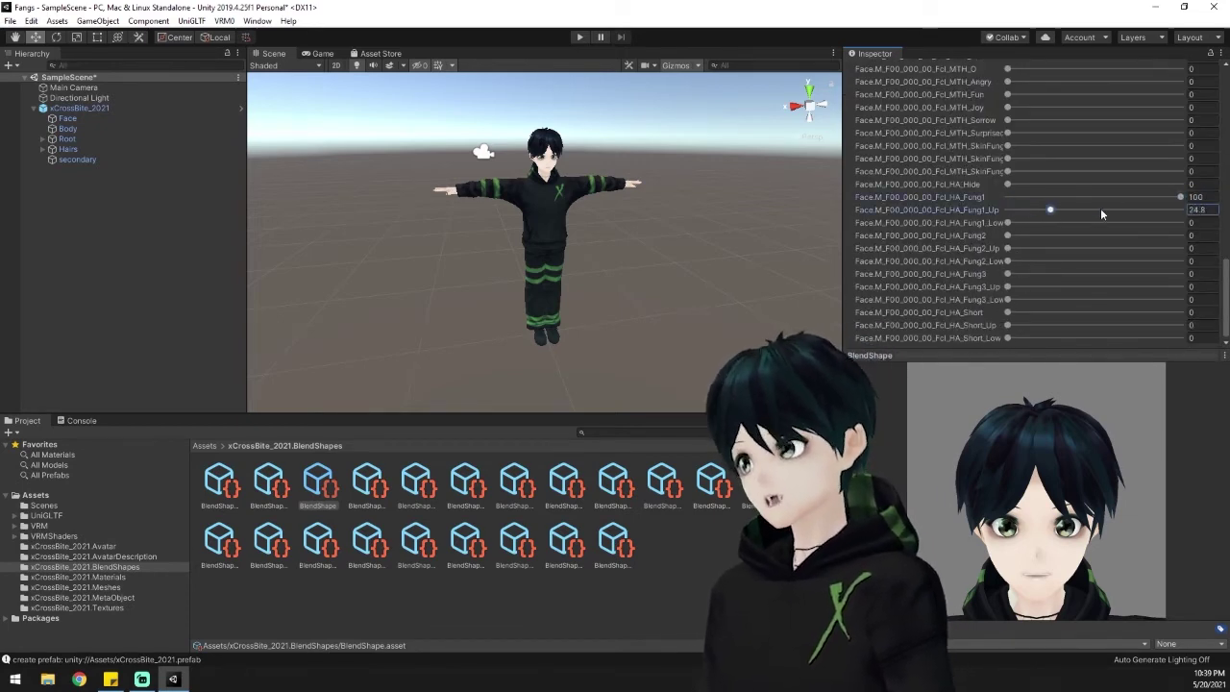
# Step: Select the U clip and set its Face Fcl_HA_Fung1 and Fcl_HA_Fung1_Up values to 100
pyautogui.scroll(15, 1022, 208)
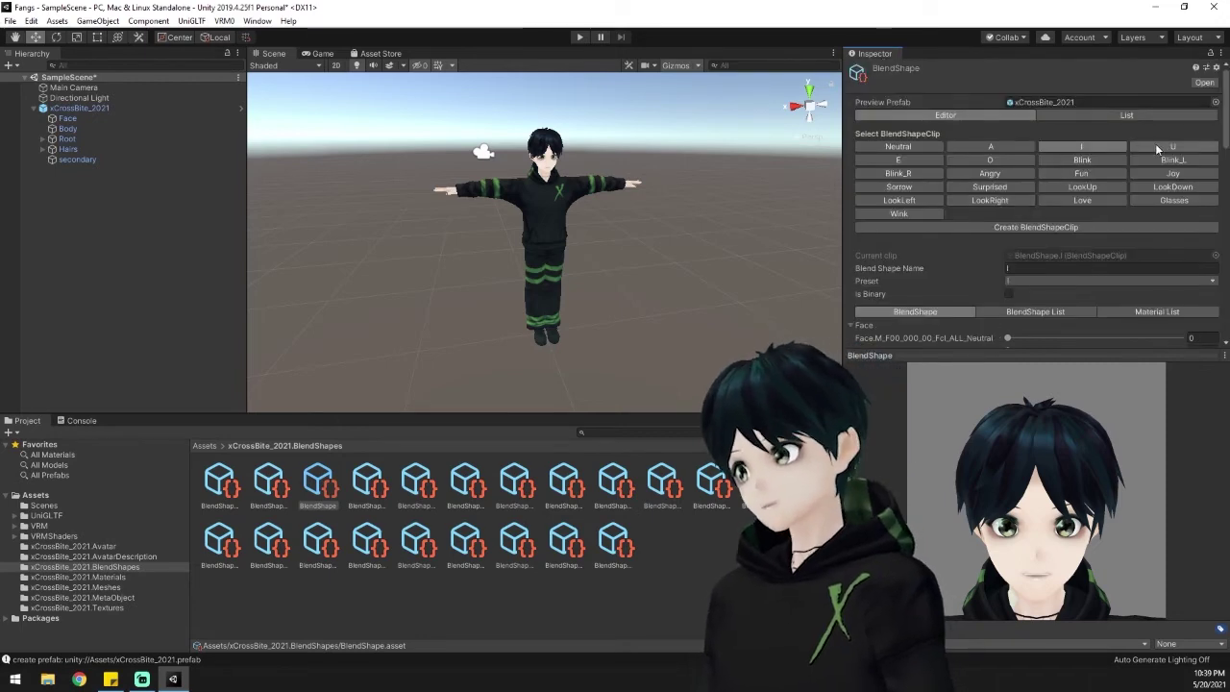
pyautogui.click(1172, 146)
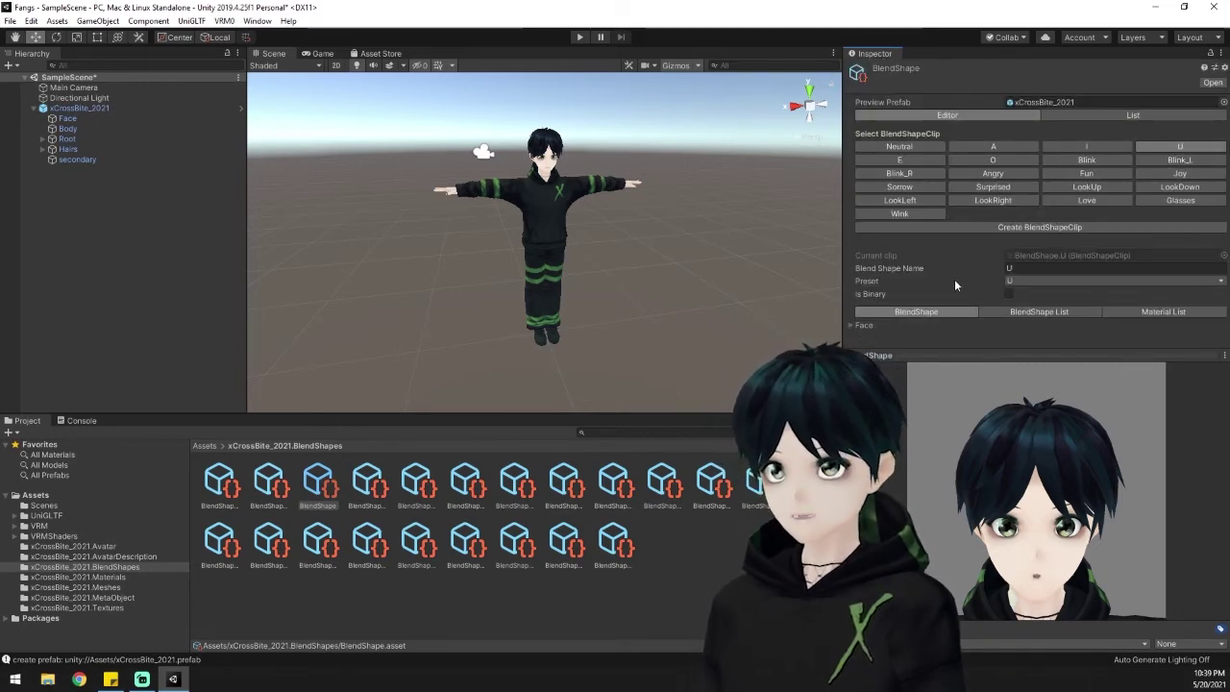
pyautogui.click(851, 326)
pyautogui.scroll(-10, 961, 288)
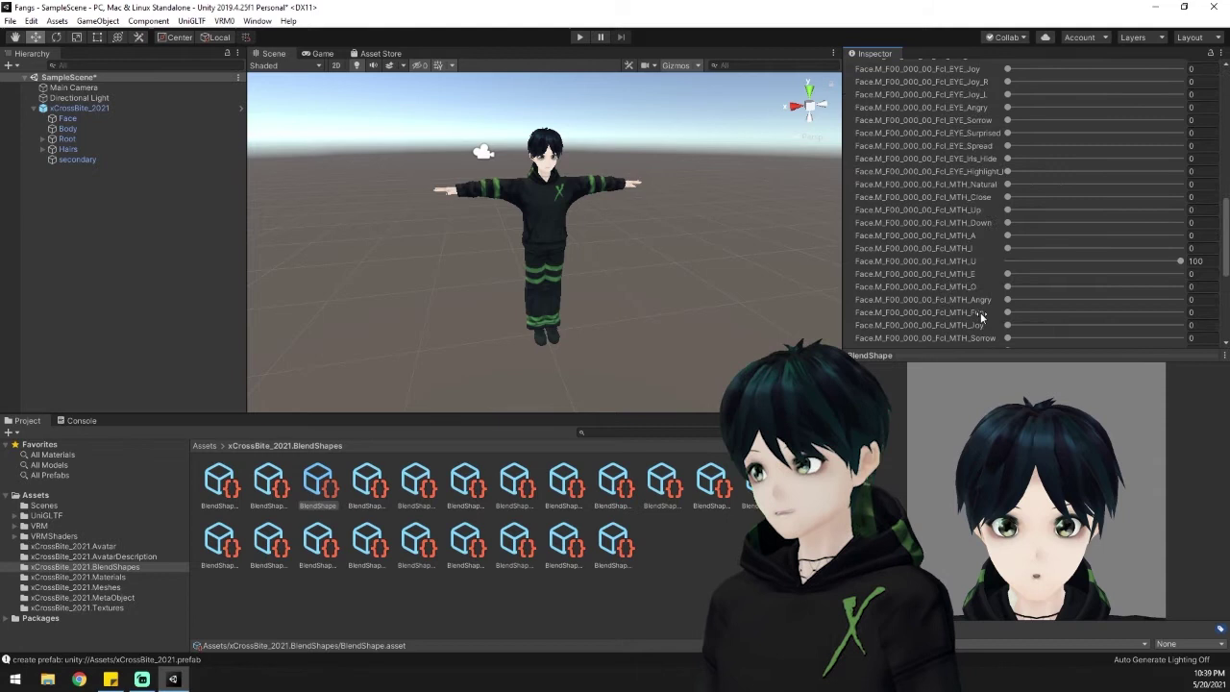
pyautogui.moveTo(1007, 299); pyautogui.dragTo(1188, 299)
pyautogui.click(1184, 313)
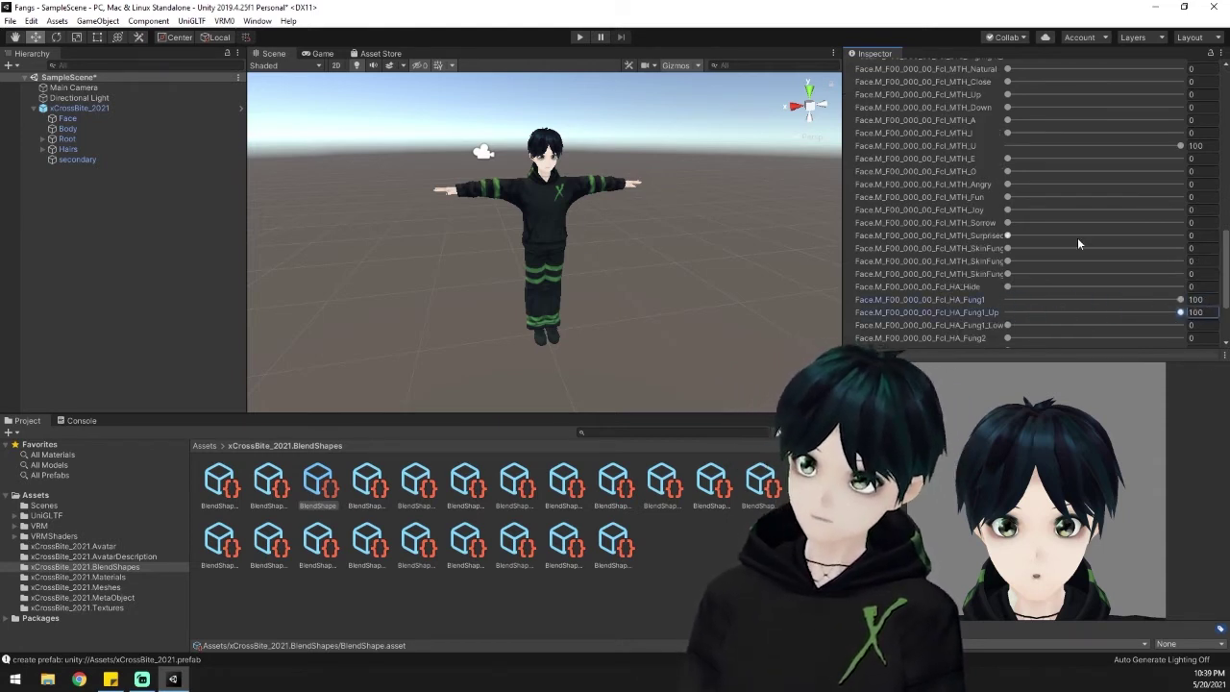
# Step: Raise the Face Fcl_HA_Fung1 and Fcl_HA_Fung1_Up values to about 100 in both the E and O clips
pyautogui.scroll(10, 1078, 238)
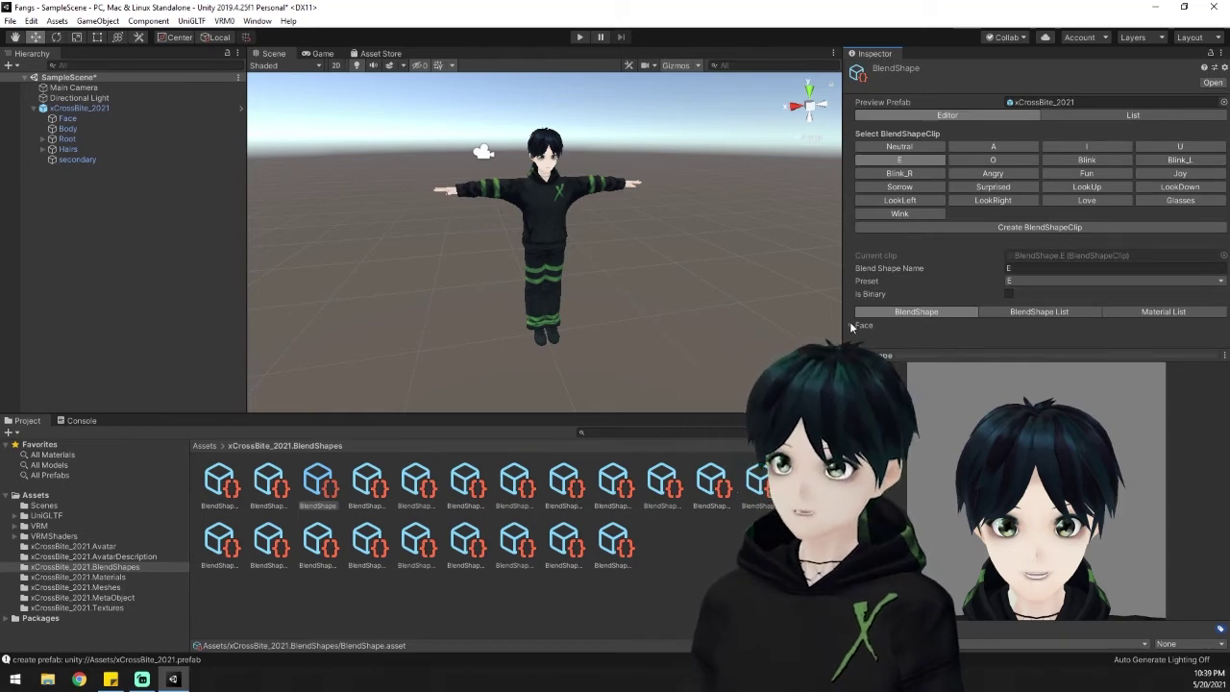
pyautogui.scroll(-10, 1039, 306)
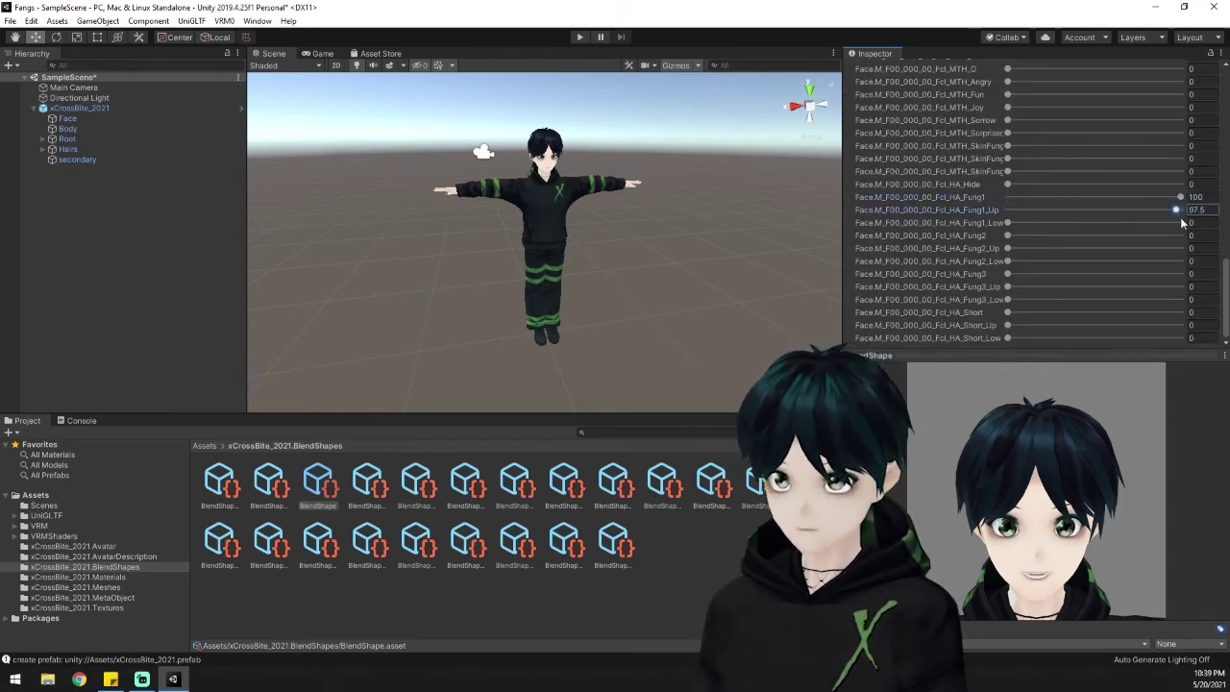
pyautogui.scroll(10, 1015, 220)
pyautogui.click(994, 163)
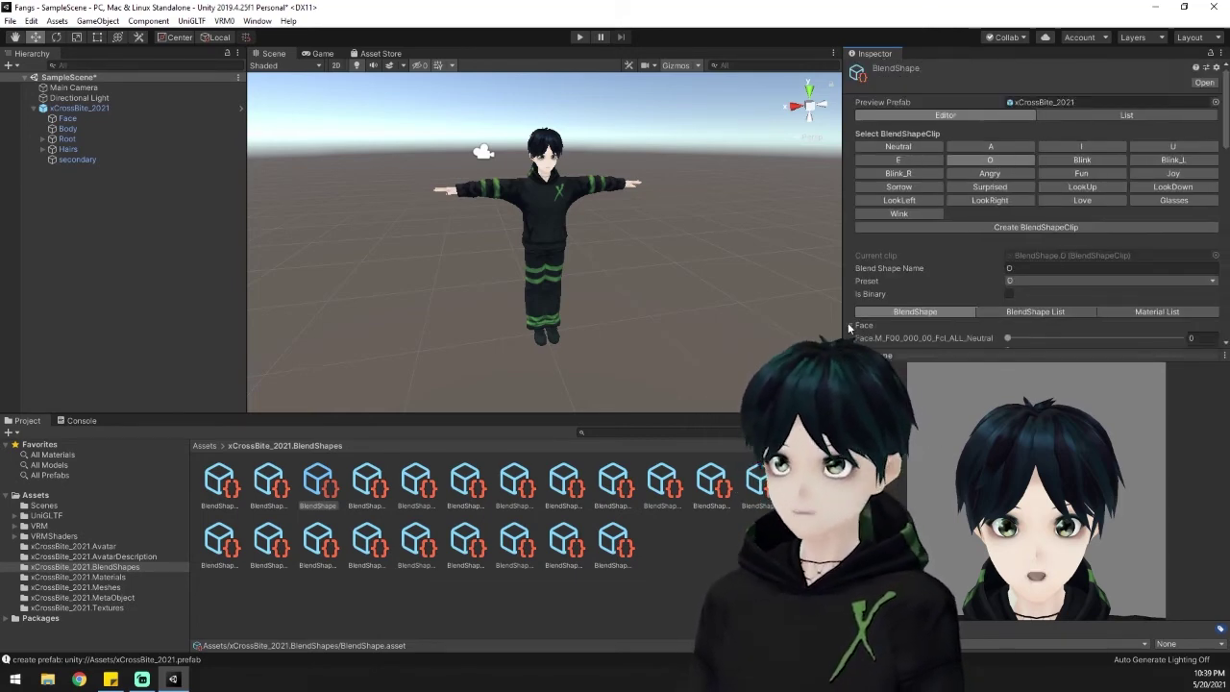
pyautogui.scroll(-10, 1031, 265)
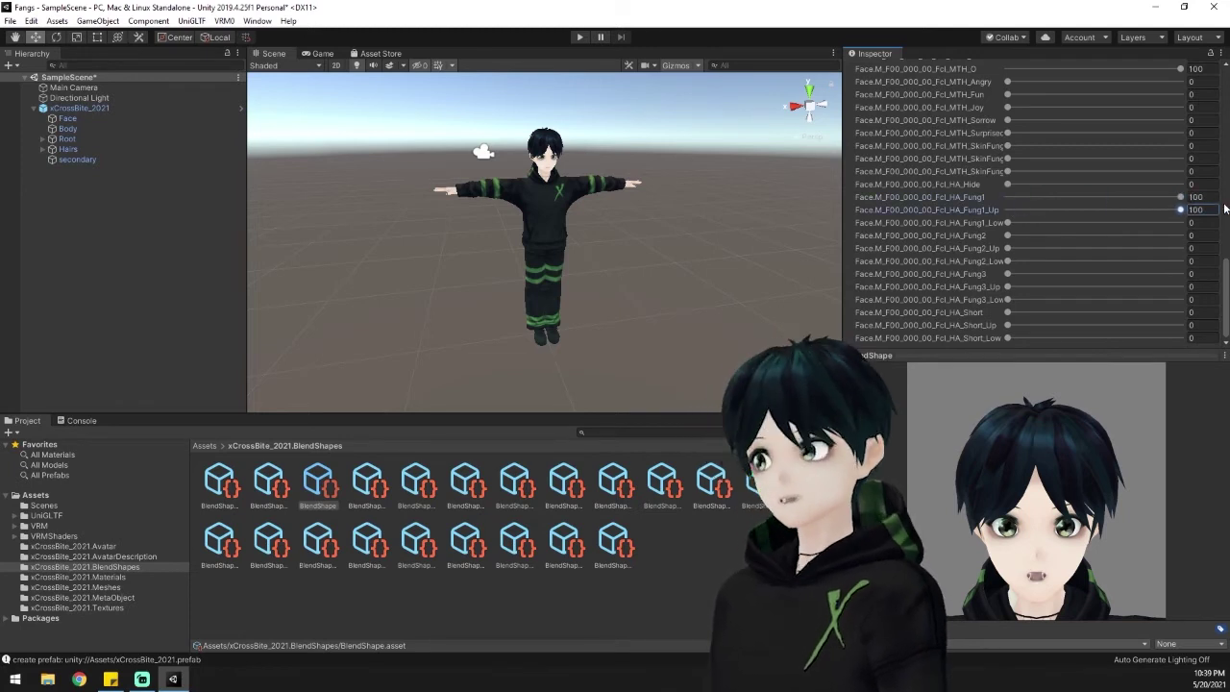
# Step: Preview the remaining expression and gaze clips from Angry through Wink to check how the mouth looks in each
pyautogui.scroll(10, 1022, 212)
pyautogui.click(993, 174)
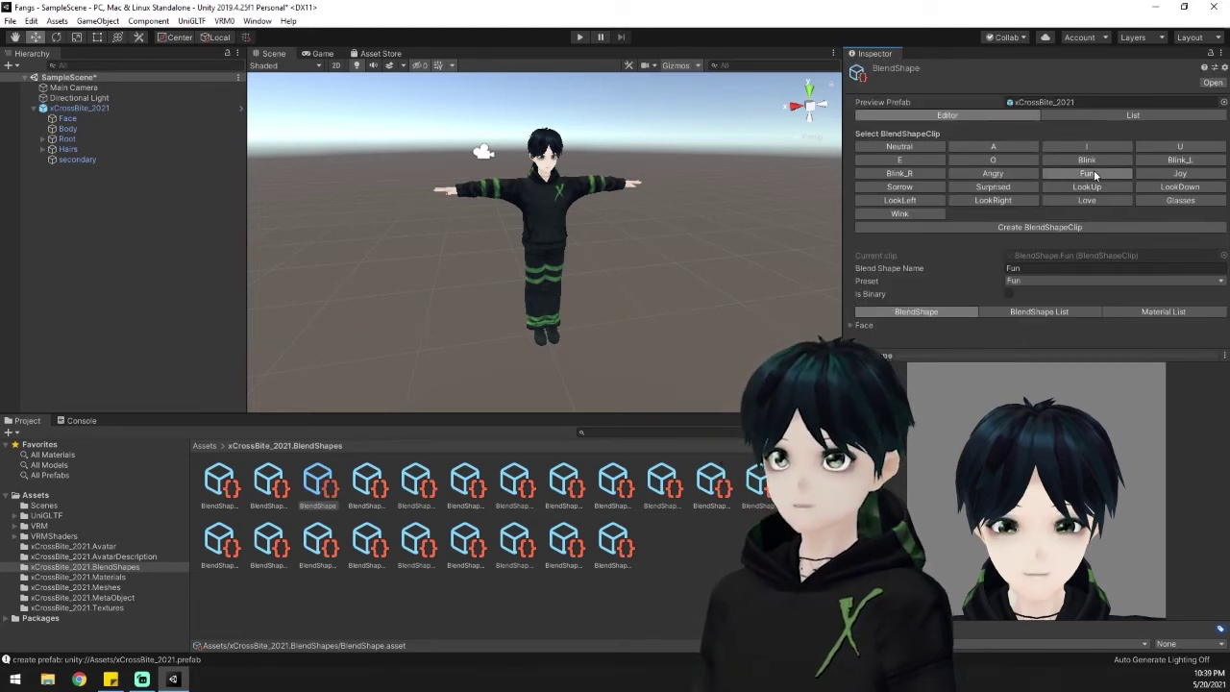
pyautogui.click(1180, 174)
pyautogui.click(918, 186)
pyautogui.click(990, 187)
pyautogui.click(1087, 187)
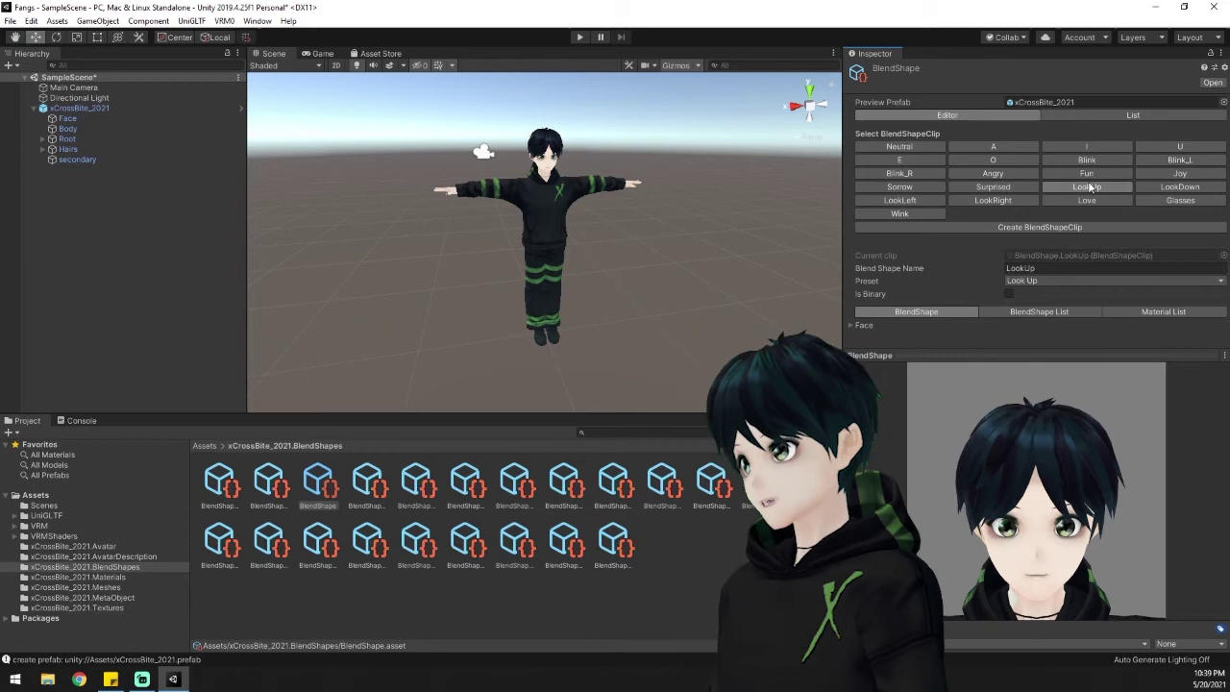
pyautogui.click(1181, 186)
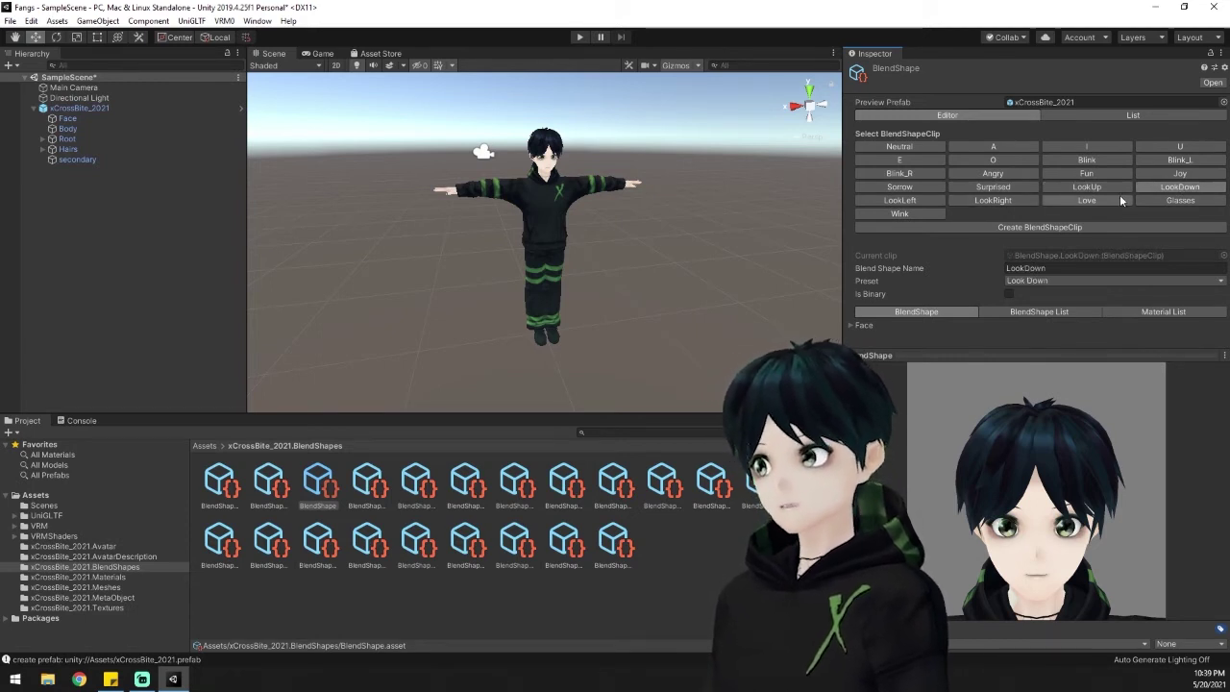
pyautogui.click(998, 201)
pyautogui.click(1177, 200)
pyautogui.click(894, 213)
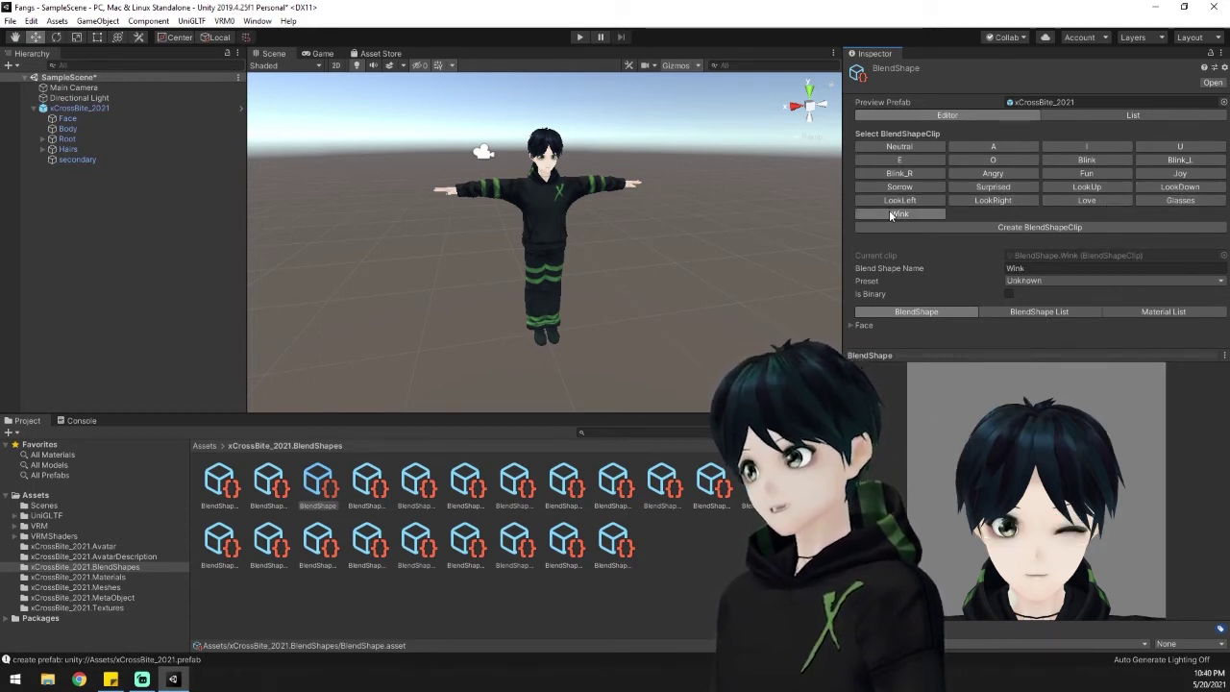
# Step: Select the Neutral clip and raise its Face Fcl_HA_Fung1 value
pyautogui.click(909, 146)
pyautogui.click(947, 325)
pyautogui.scroll(-10, 1018, 241)
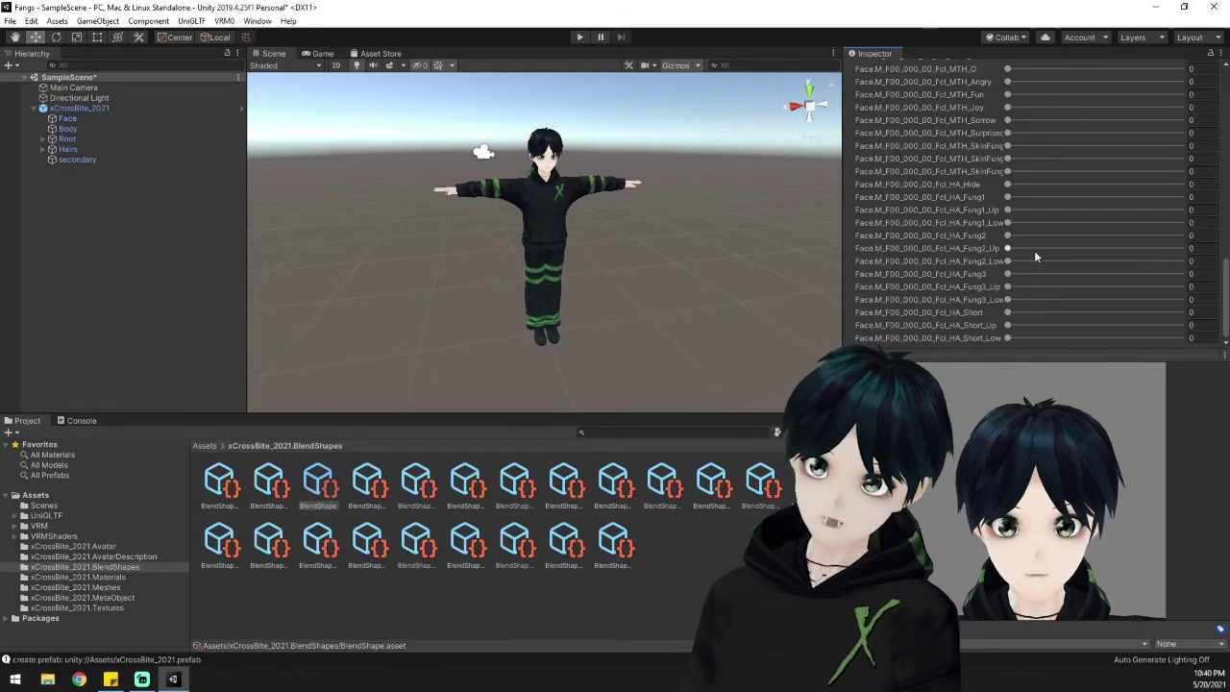
pyautogui.moveTo(1007, 197); pyautogui.dragTo(1161, 209)
pyautogui.scroll(10, 1160, 209)
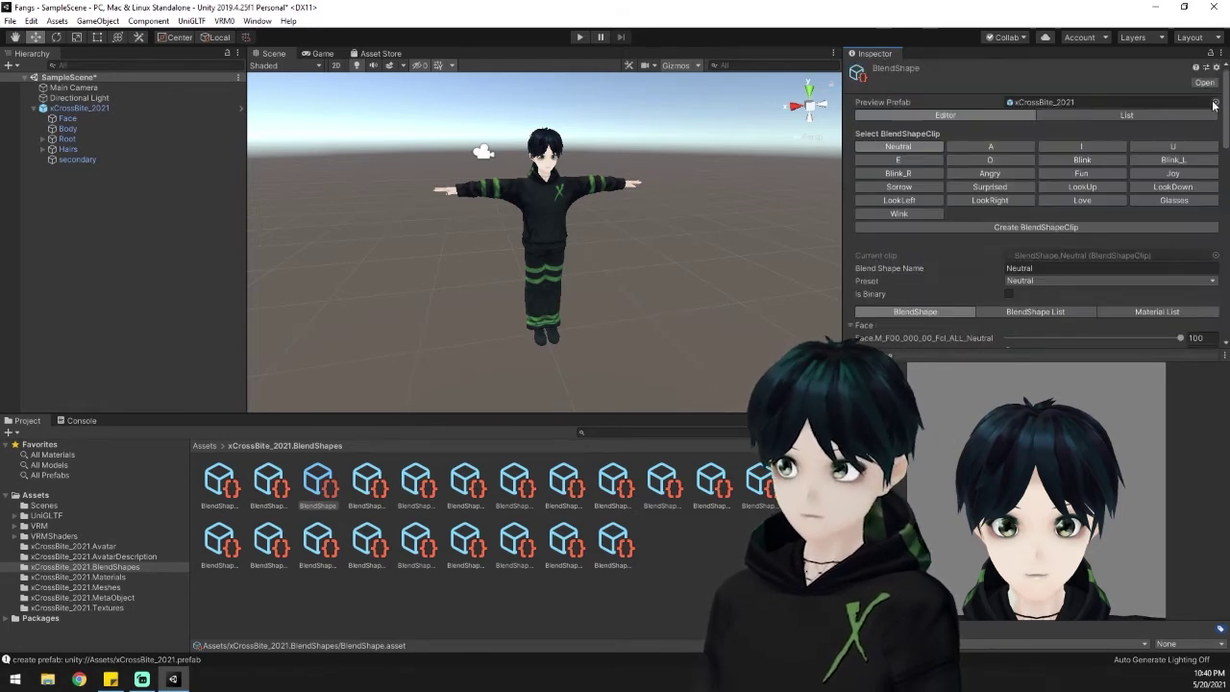
# Step: Open the UniVRM exporter for the xCrossBite_2021 avatar in the scene and switch its language to En
pyautogui.click(224, 21)
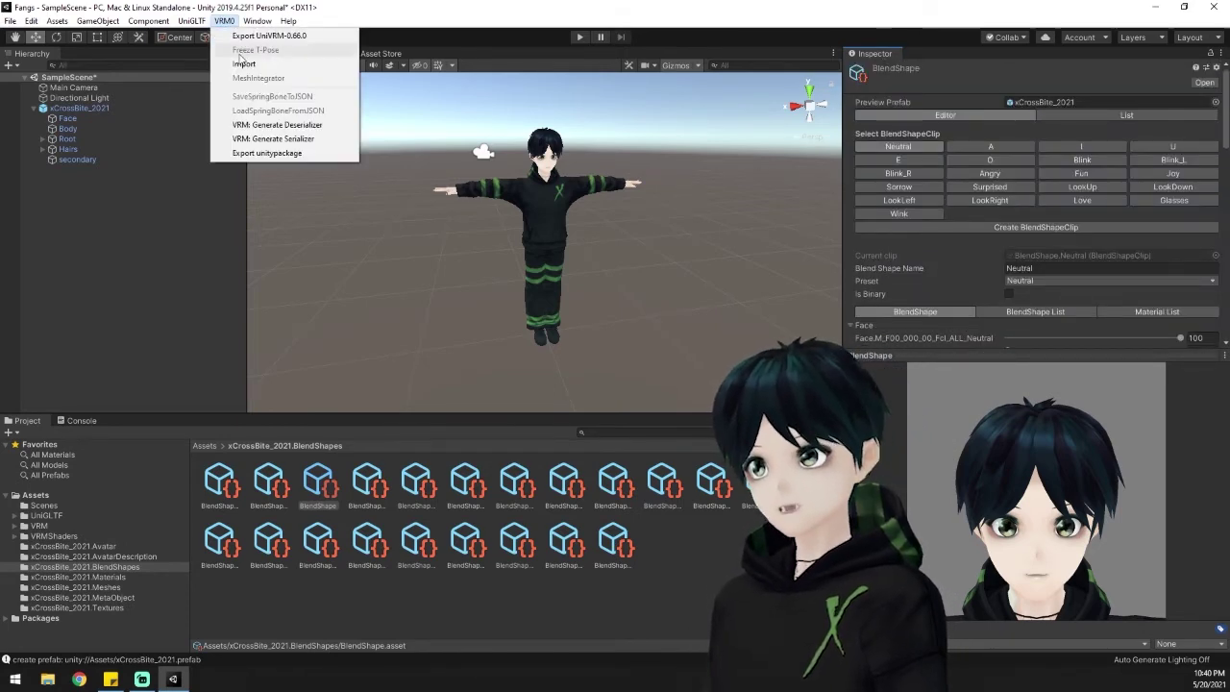
pyautogui.click(67, 109)
pyautogui.click(224, 20)
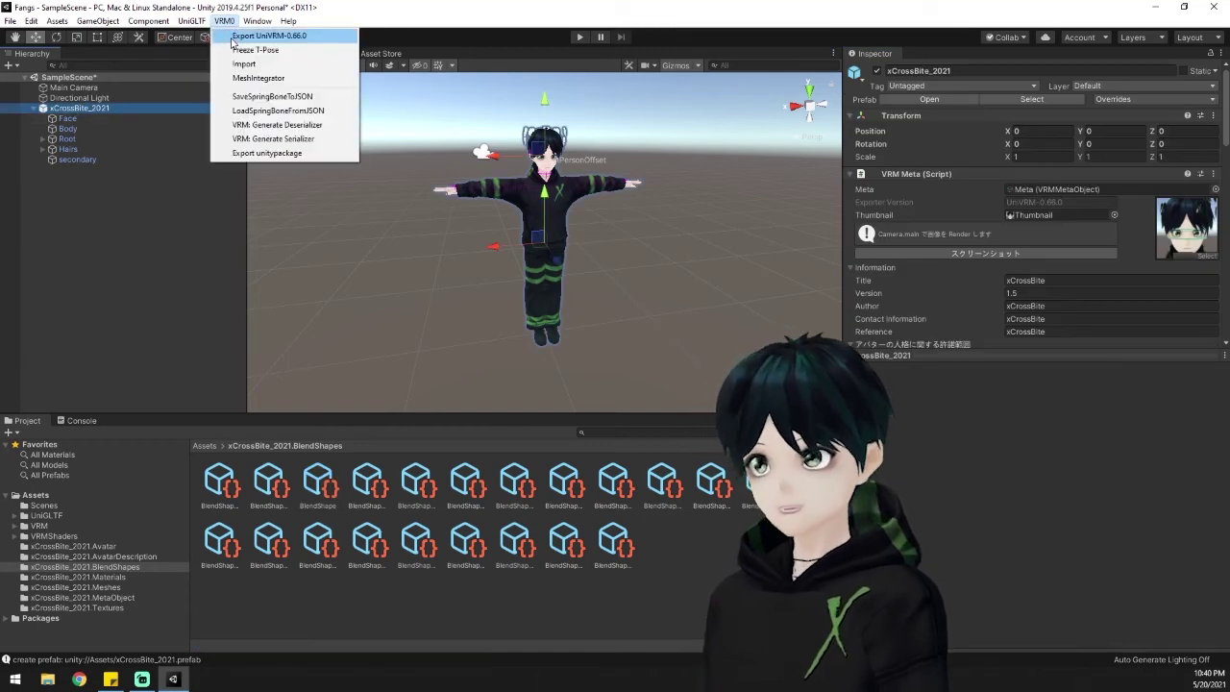
pyautogui.click(232, 36)
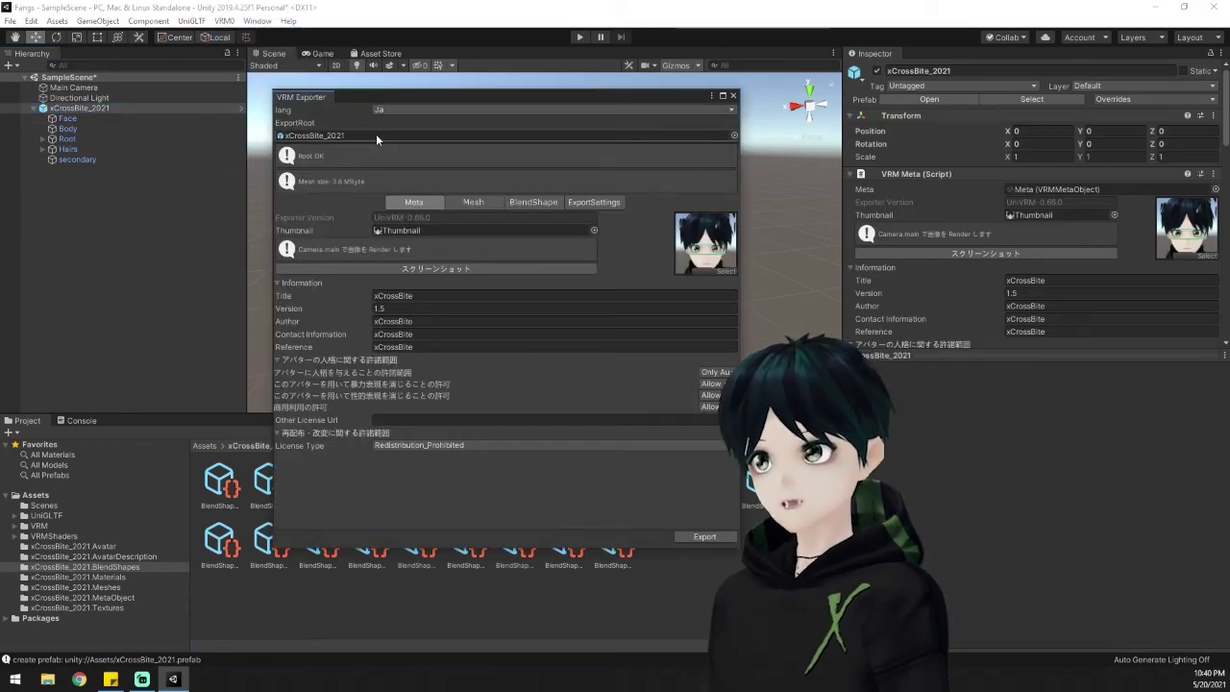
pyautogui.click(431, 111)
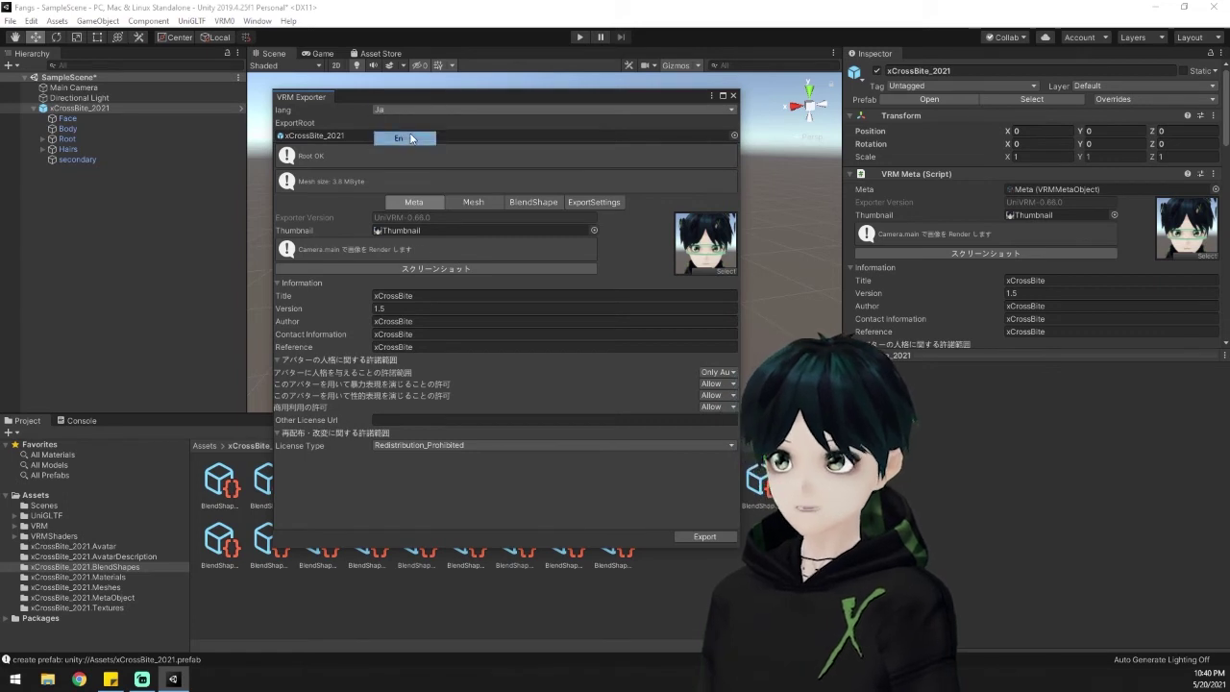
pyautogui.click(414, 138)
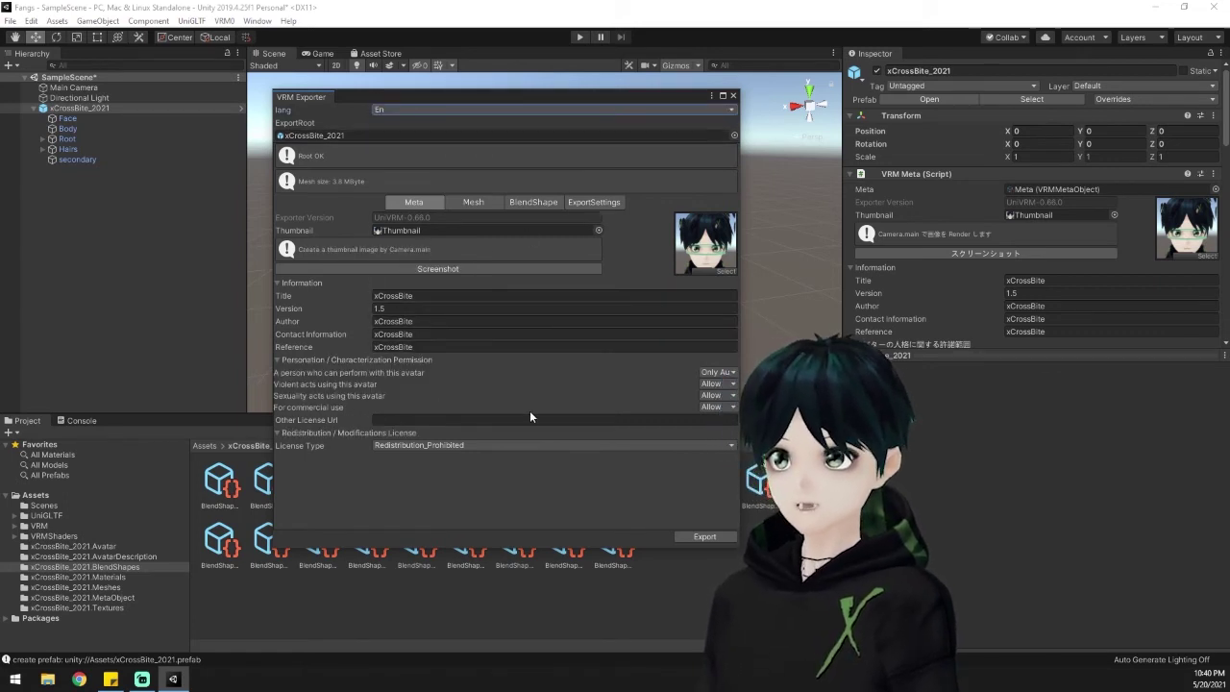
# Step: Export the avatar as the VRM file xCrossBite_Fangs in the VTuber folder on the C: drive
pyautogui.click(725, 537)
pyautogui.click(45, 271)
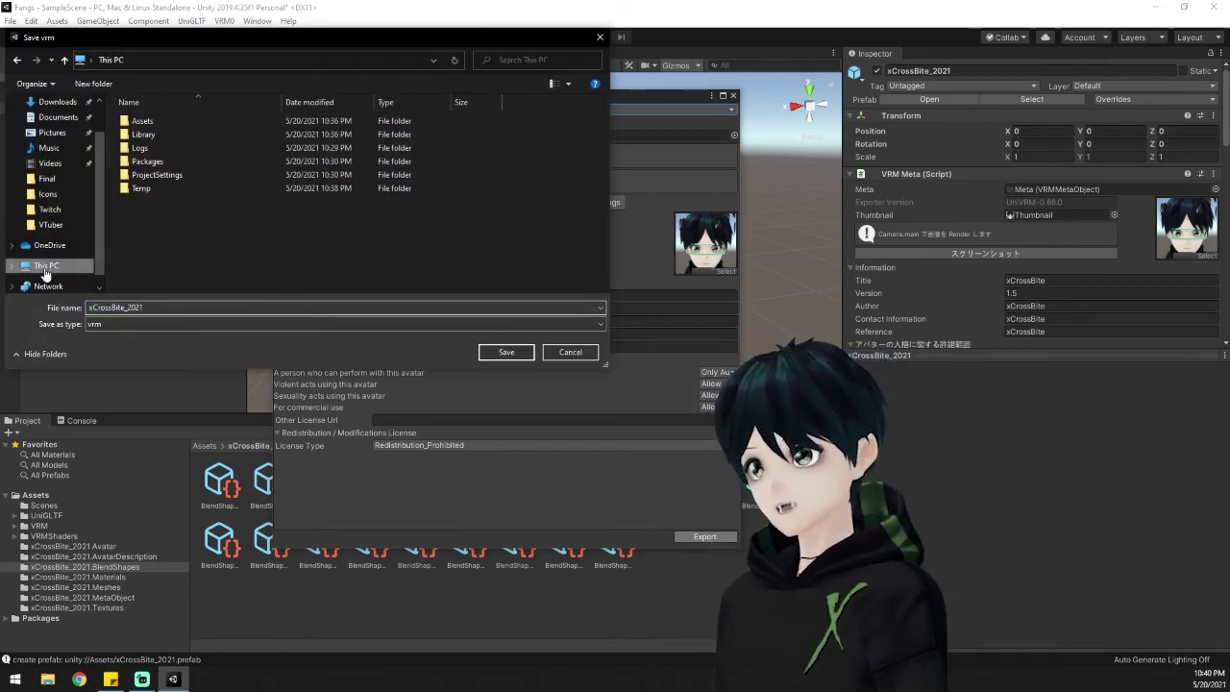
pyautogui.doubleClick(182, 252)
pyautogui.click(161, 276)
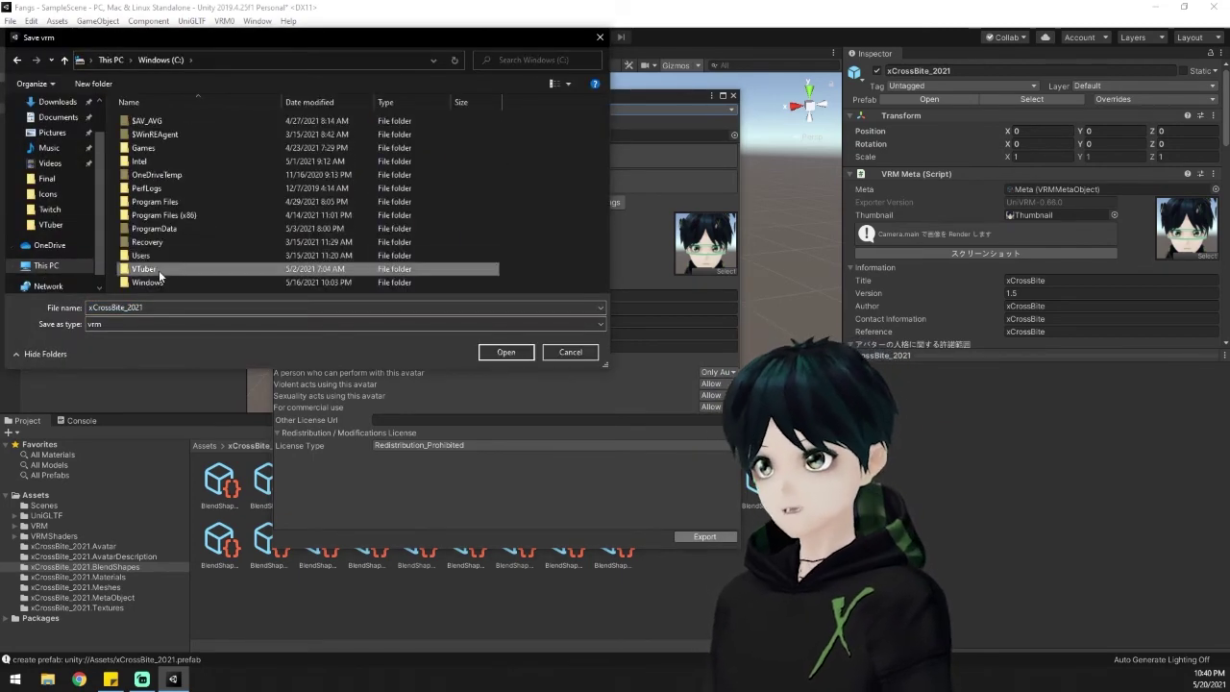
pyautogui.doubleClick(160, 276)
pyautogui.click(216, 308)
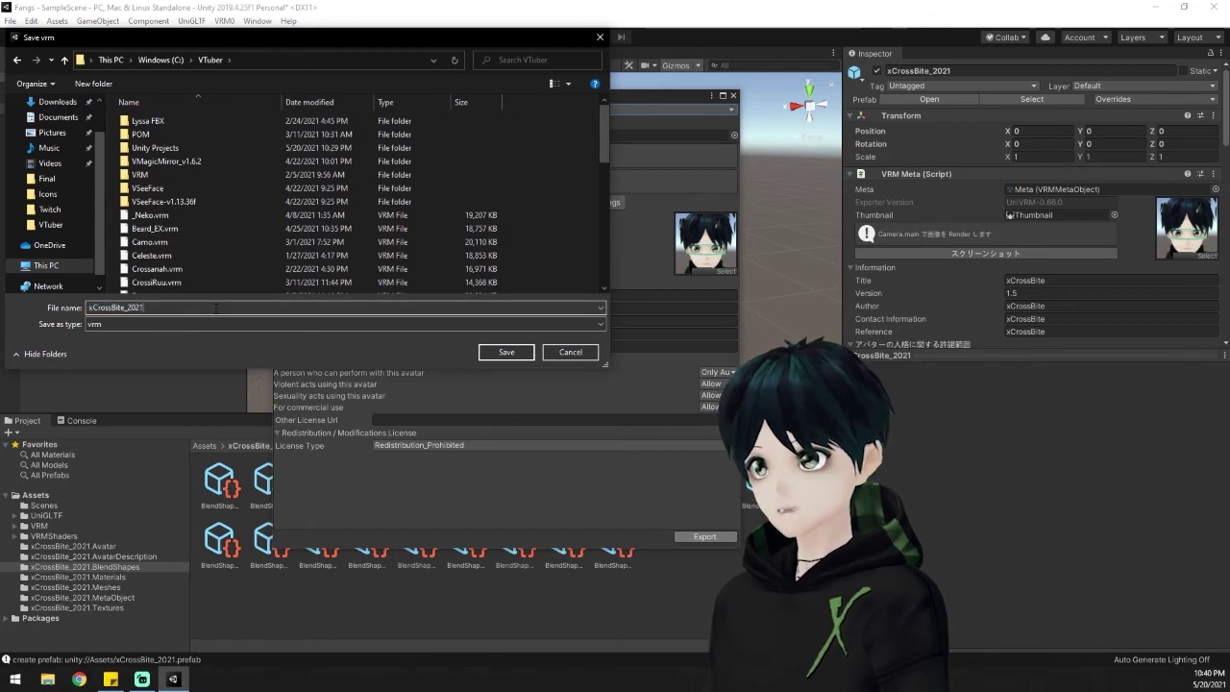
pyautogui.press('BackSpace')
pyautogui.press('BackSpace')
pyautogui.write('Fangs')
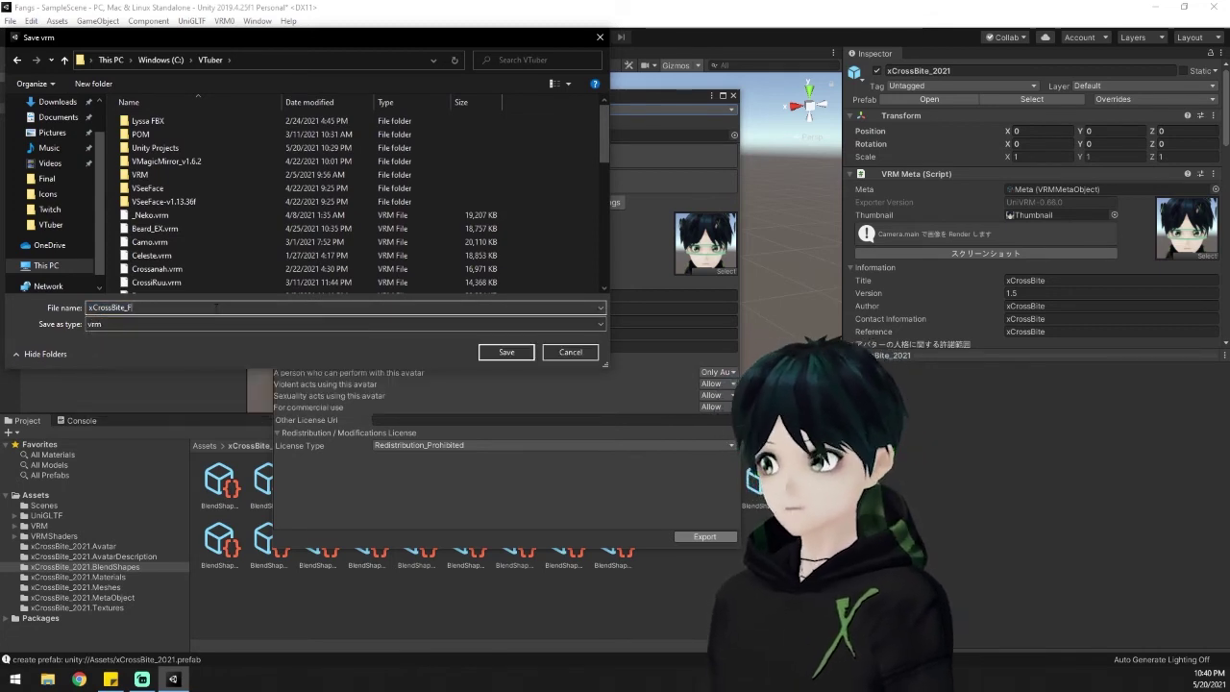
pyautogui.click(519, 354)
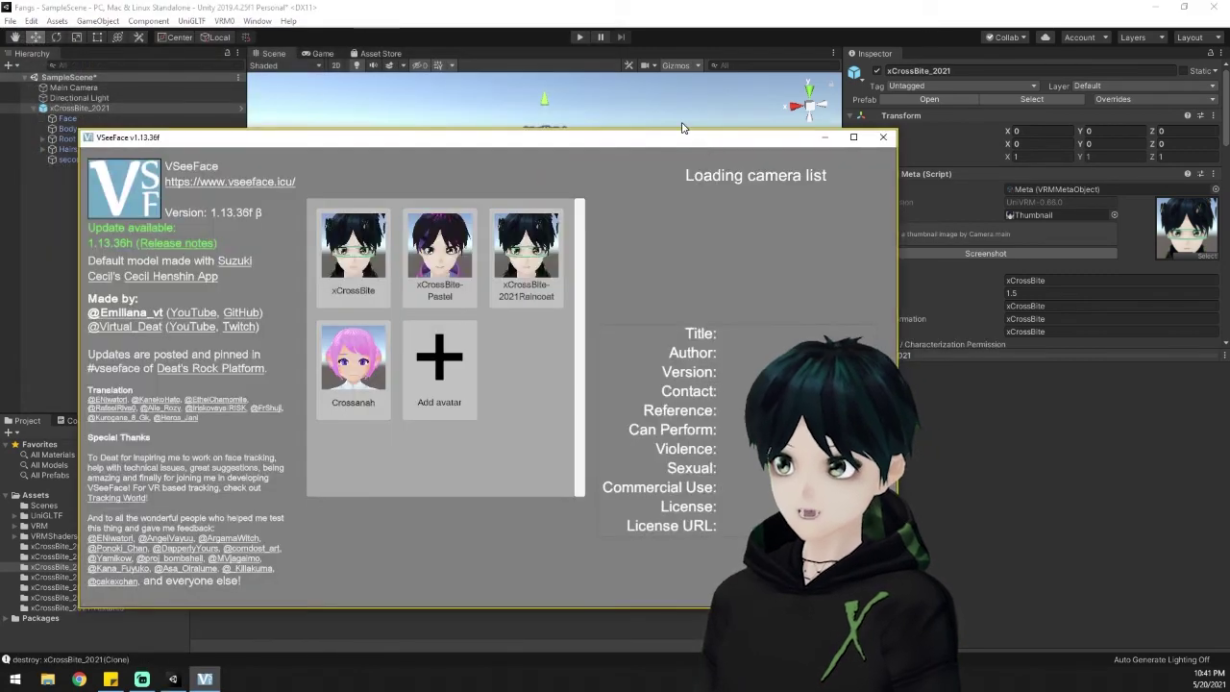
# Step: Switch to VSeeFace, add the exported fanged xCrossBite avatar and start it
pyautogui.click(414, 377)
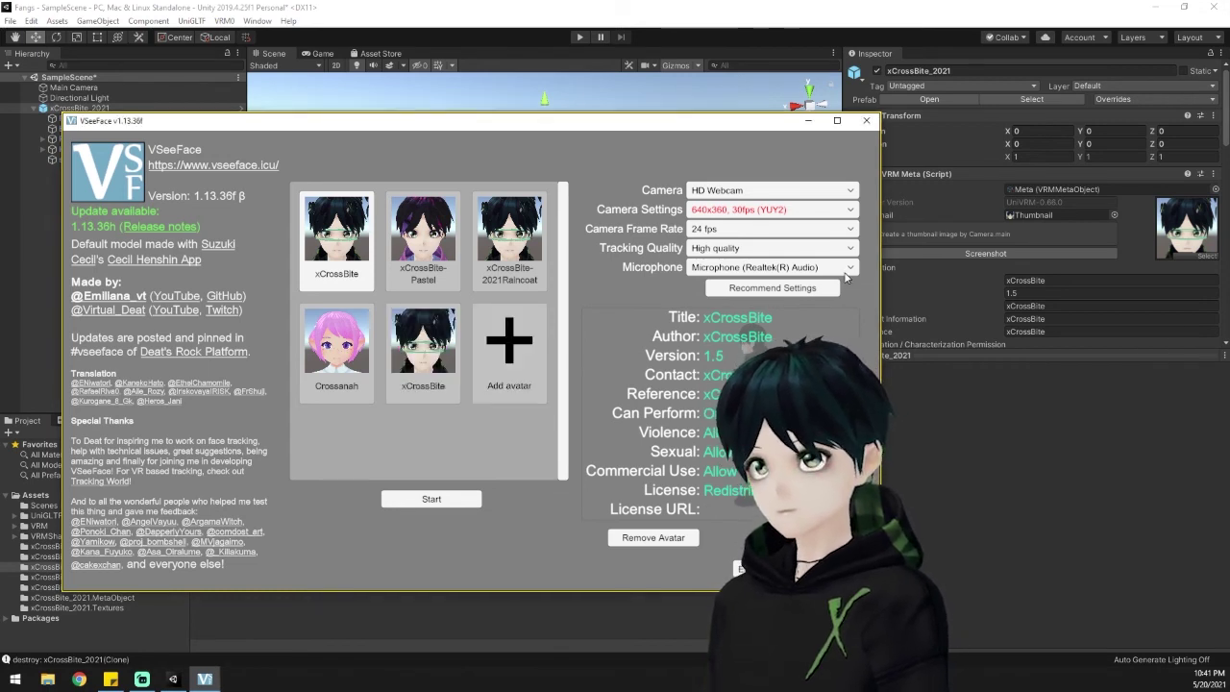
pyautogui.click(433, 367)
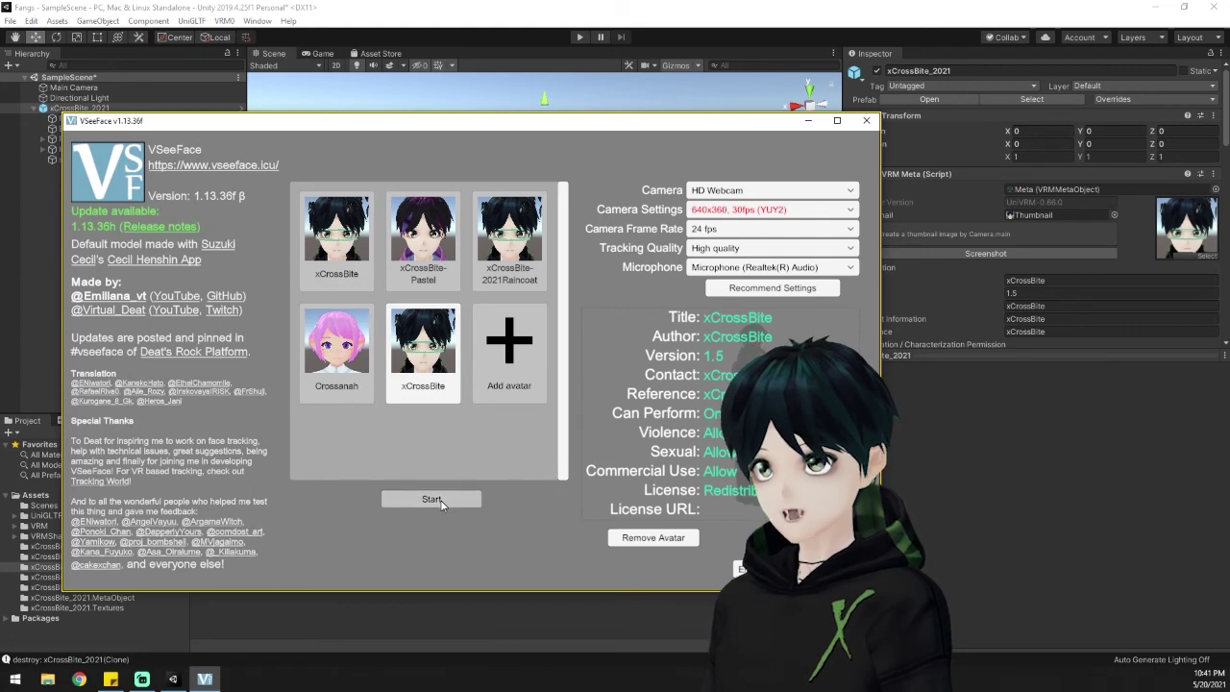
pyautogui.click(432, 500)
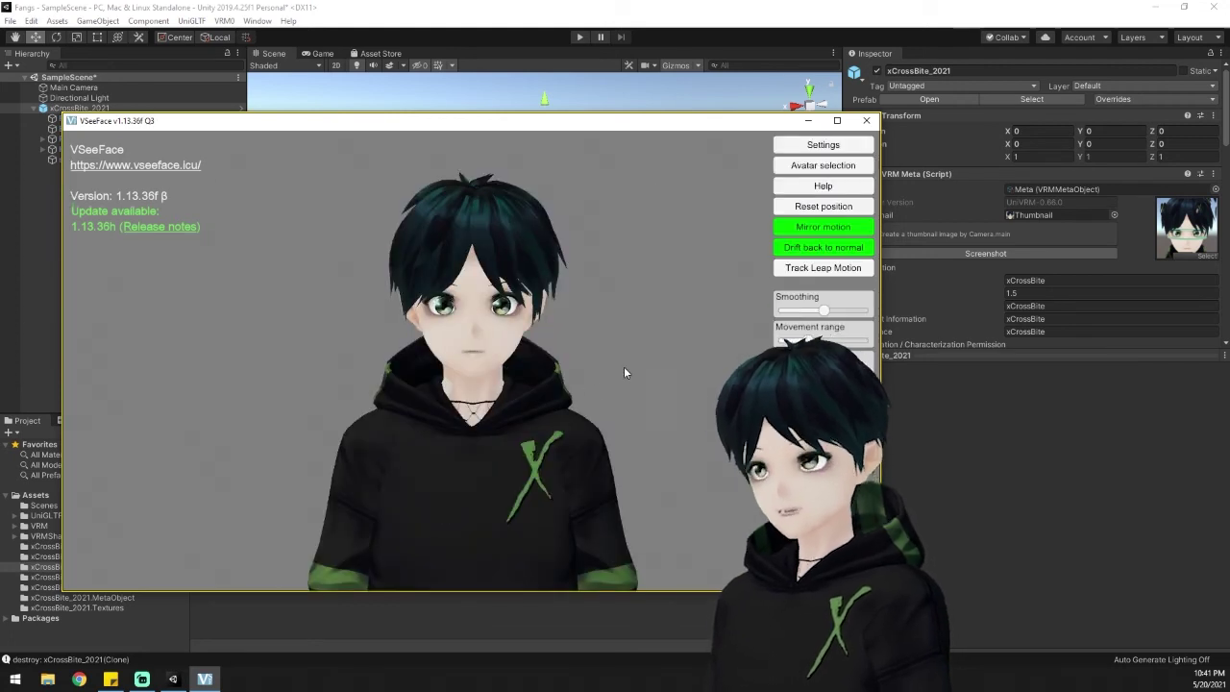